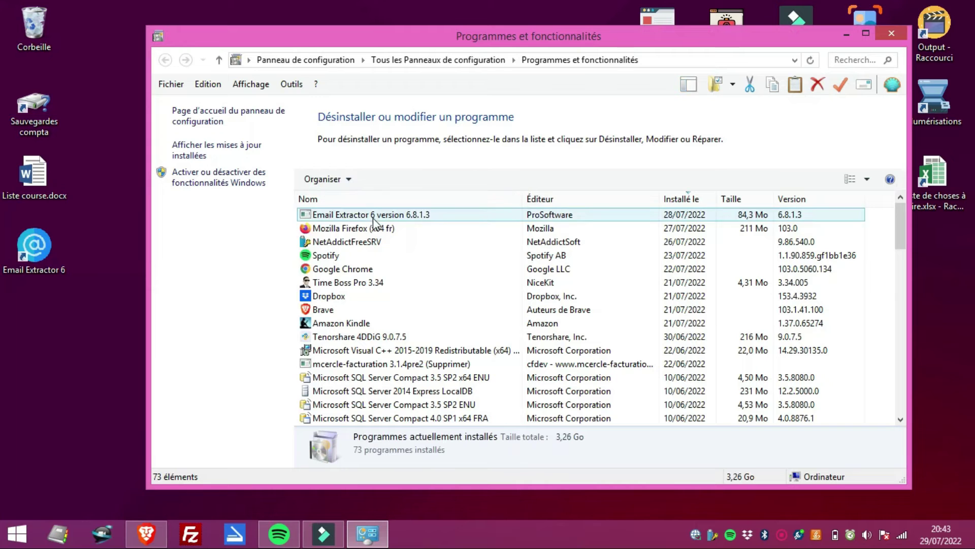
Step: Try to uninstall Time Boss Pro 3.34 from the installed programs list and dismiss its error dialog
{"action": "left_click", "coordinate": [377, 288]}
{"action": "left_click", "coordinate": [388, 179]}
{"action": "left_click", "coordinate": [526, 263]}
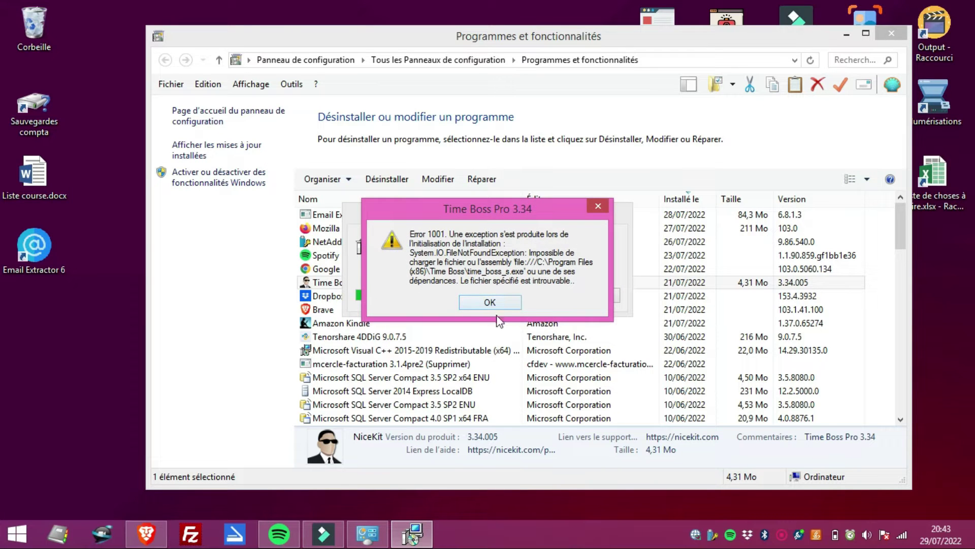
{"action": "left_click", "coordinate": [501, 308]}
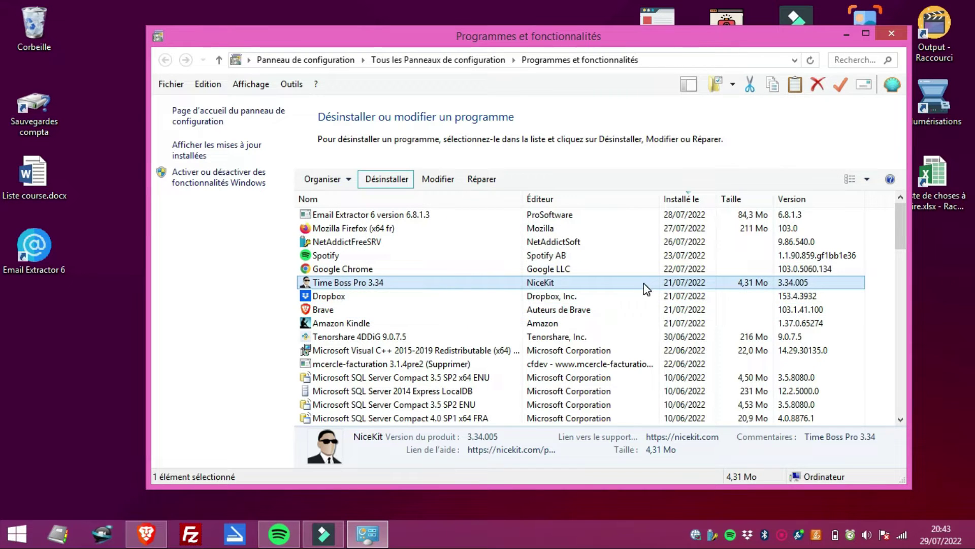
Step: Try to uninstall NetAddictFreeSRV from the programs list, then decline to continue at the application-in-use prompt
{"action": "left_click", "coordinate": [498, 241]}
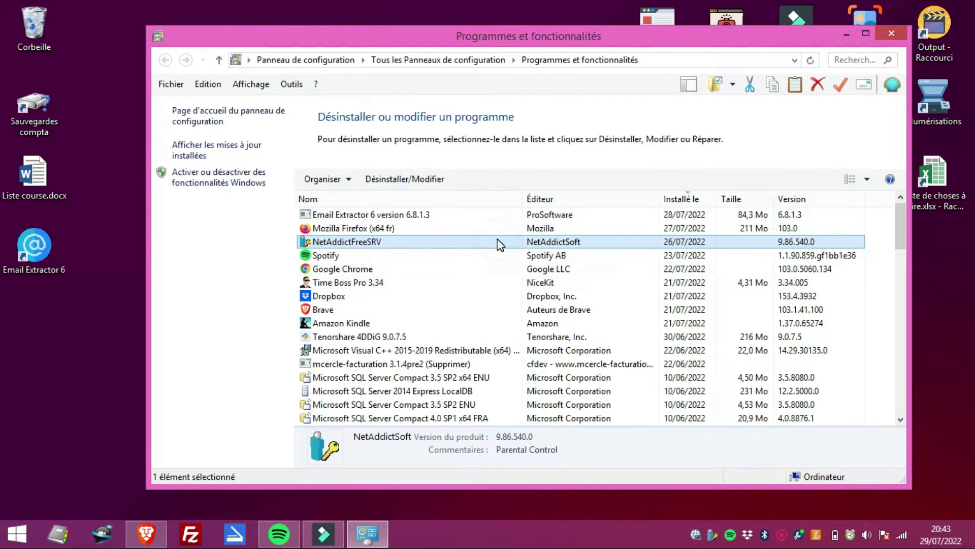
{"action": "left_click", "coordinate": [396, 180]}
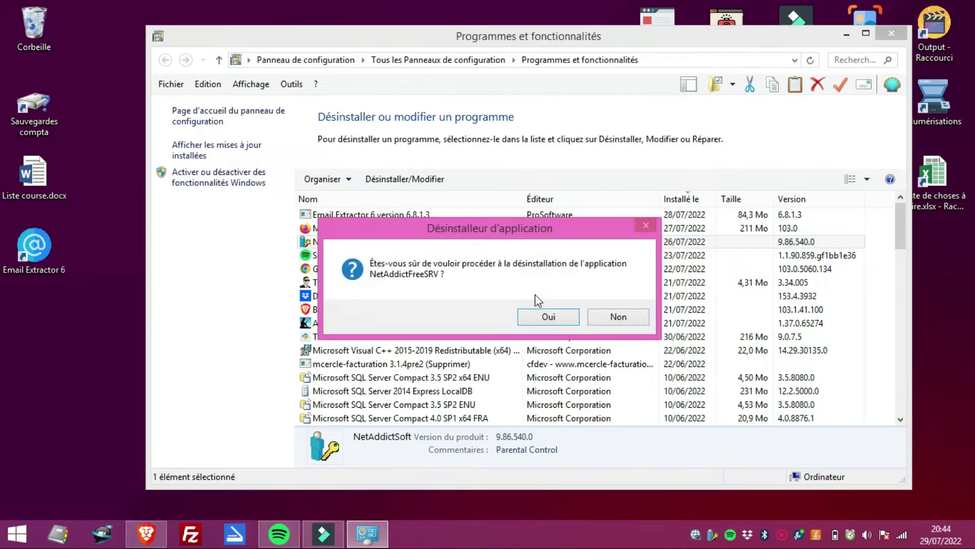
{"action": "left_click", "coordinate": [547, 316]}
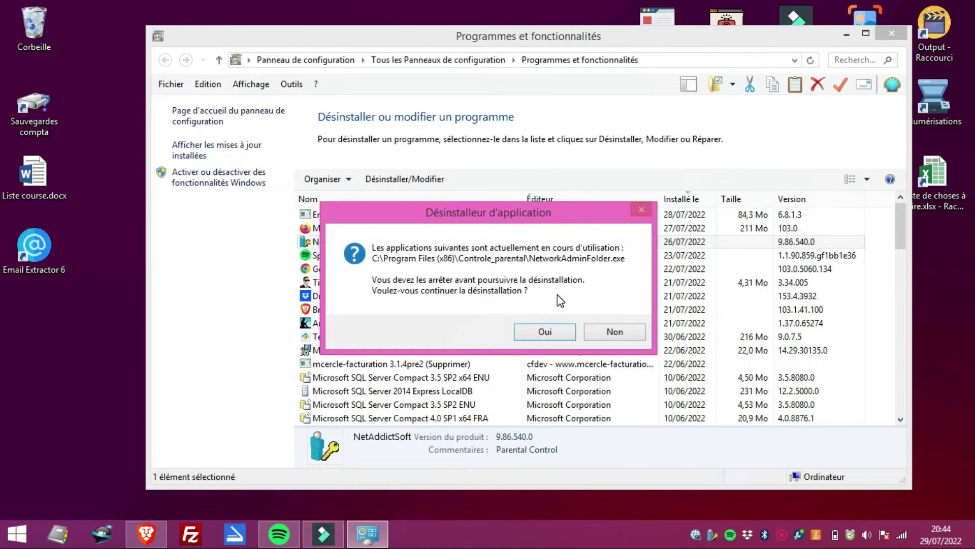
{"action": "left_click", "coordinate": [546, 332]}
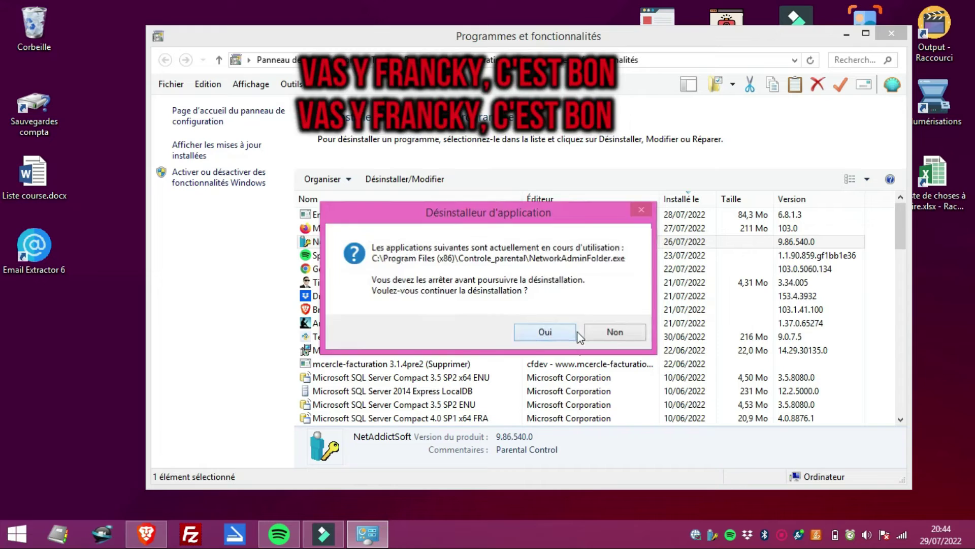
{"action": "left_click", "coordinate": [614, 331]}
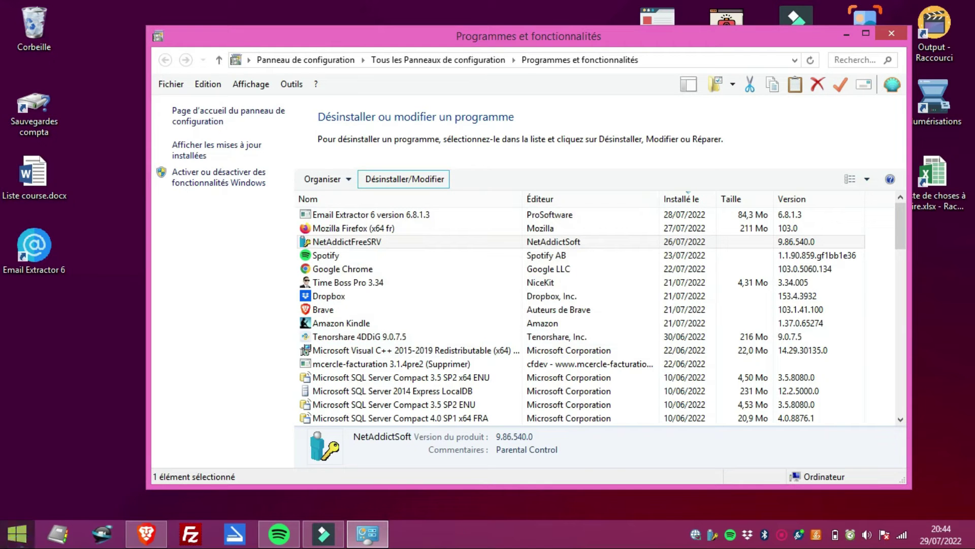
Step: Search the installed programs for "neta" and open the file location of NetAddictSoft
{"action": "left_click", "coordinate": [17, 534]}
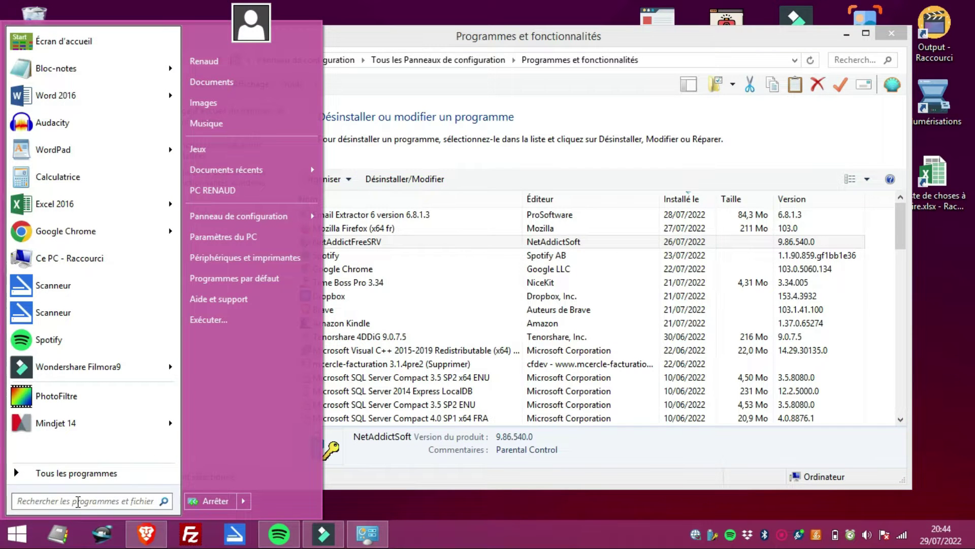
{"action": "type", "text": "net"}
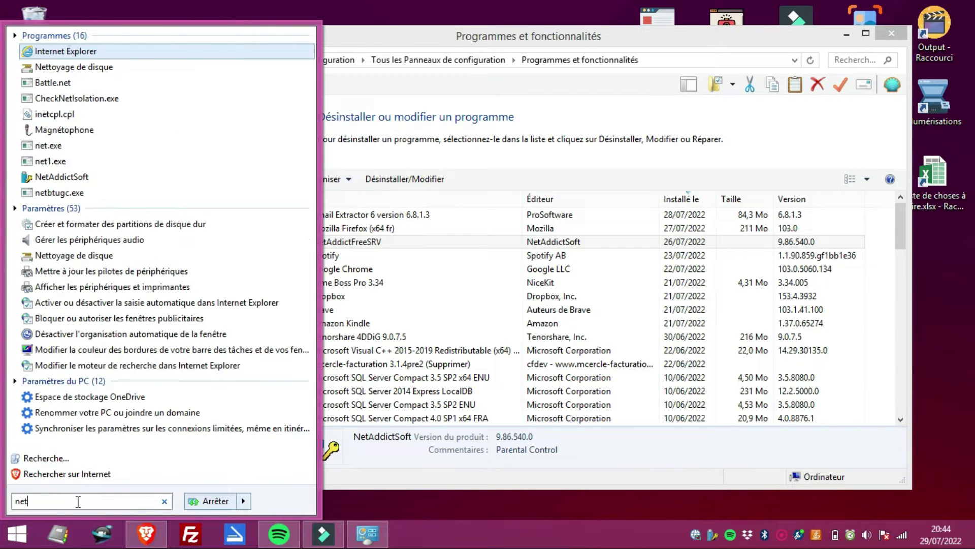
{"action": "type", "text": "a"}
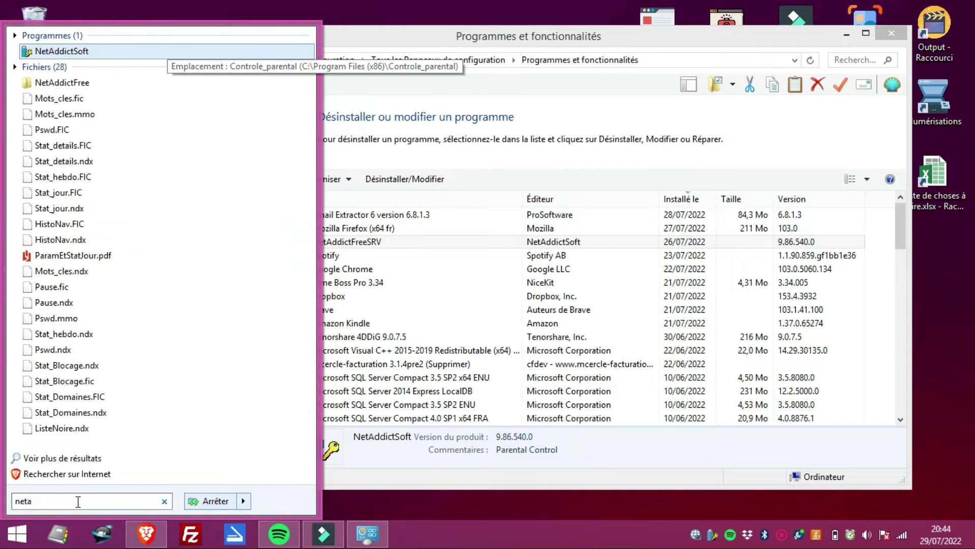
{"action": "right_click", "coordinate": [89, 51]}
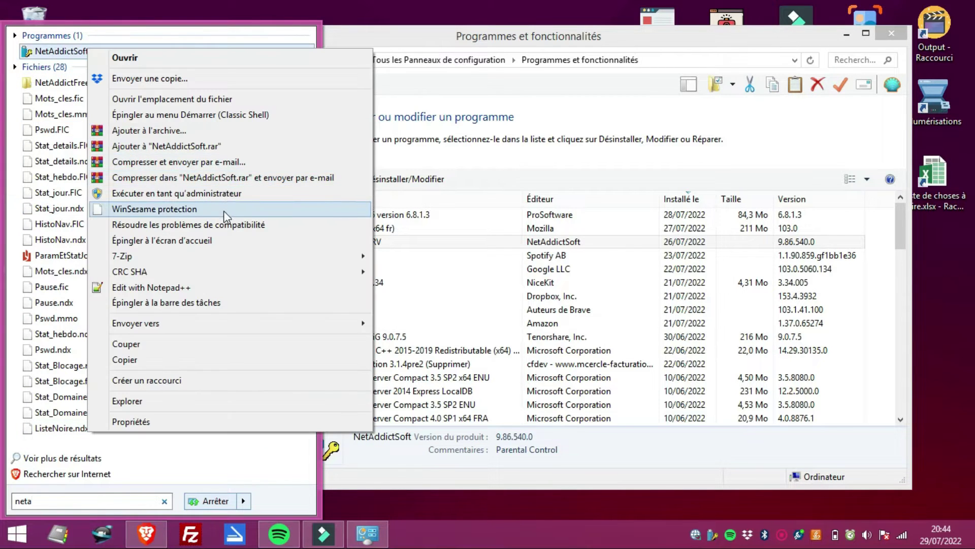
{"action": "left_click", "coordinate": [214, 100]}
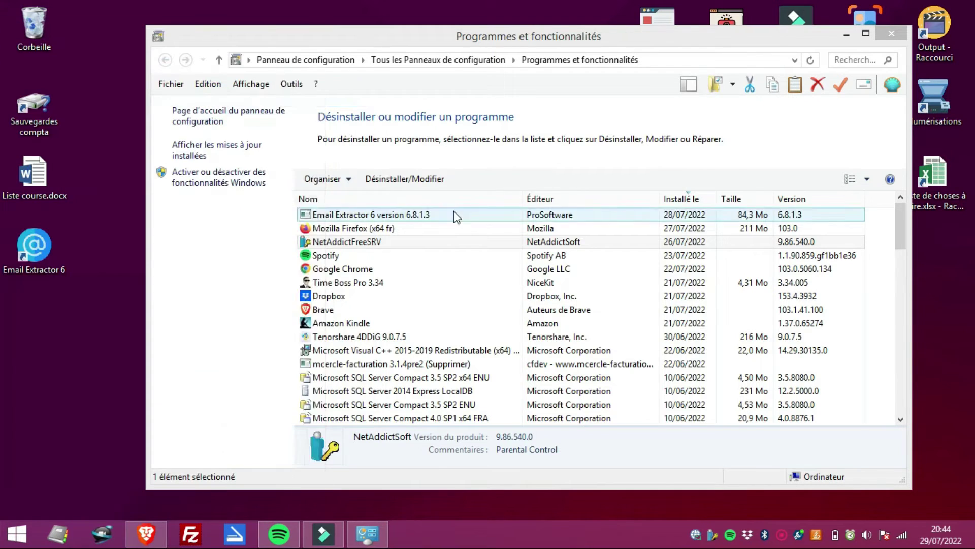
Step: Try to uninstall NetAddictFreeSRV by running WDUNINST.EXE from the Controle_parental folder, declining to continue at the application-in-use prompt
{"action": "left_click", "coordinate": [533, 251]}
{"action": "scroll", "coordinate": [606, 318], "scroll_direction": "down", "scroll_amount": 4}
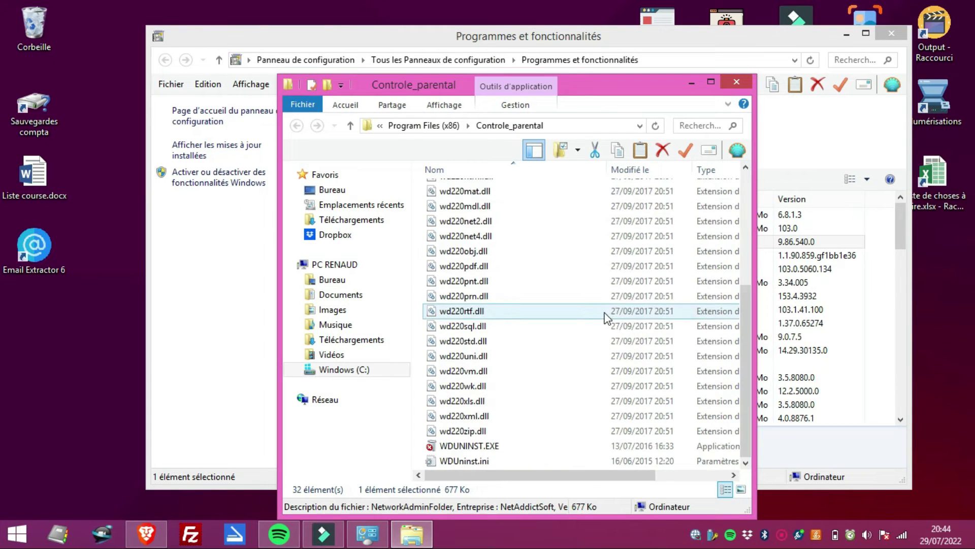
{"action": "left_click", "coordinate": [506, 446]}
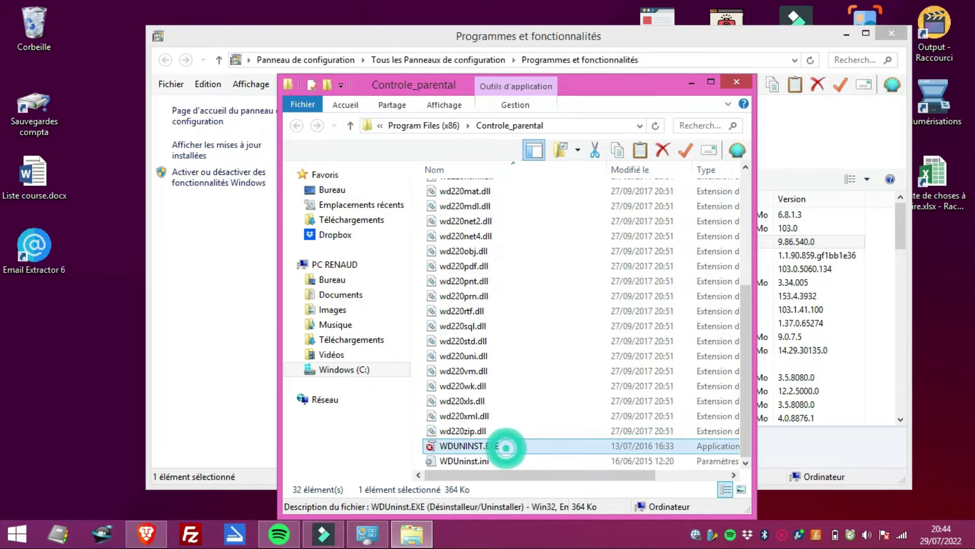
{"action": "double_click", "coordinate": [506, 447]}
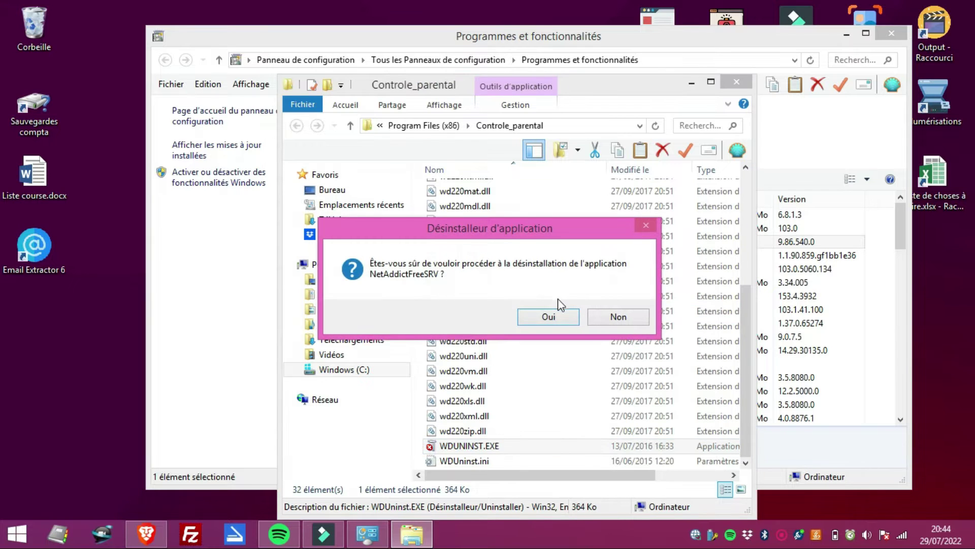
{"action": "left_click", "coordinate": [558, 311]}
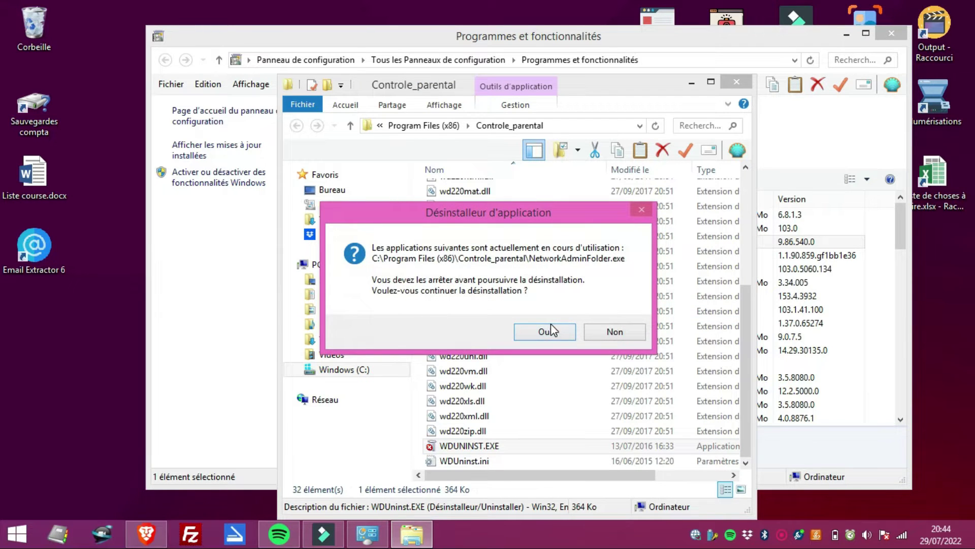
{"action": "left_click", "coordinate": [660, 329]}
{"action": "left_click", "coordinate": [630, 337]}
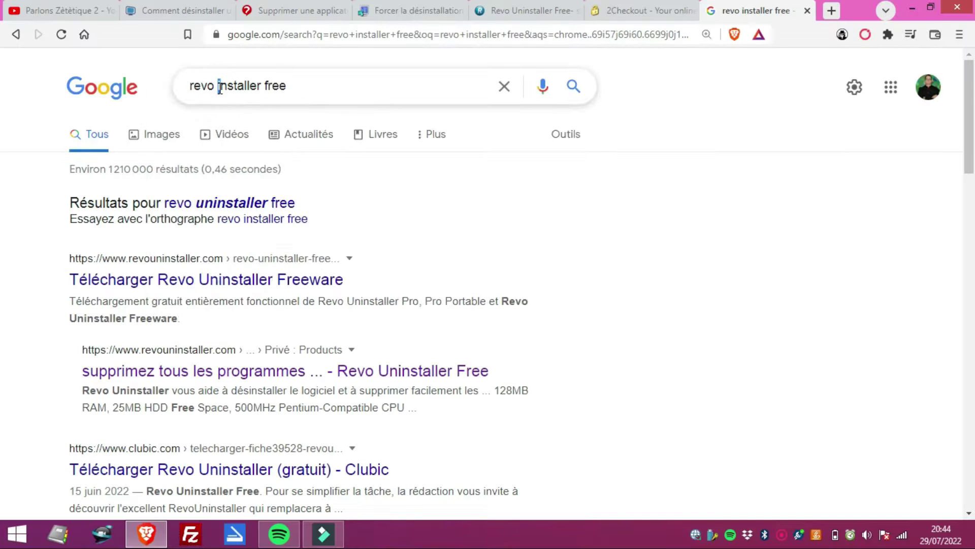
Step: Correct the Google query to "revo uninstaller free" and run the search
{"action": "left_click", "coordinate": [220, 88]}
{"action": "type", "text": "u"}
{"action": "key", "text": "Delete"}
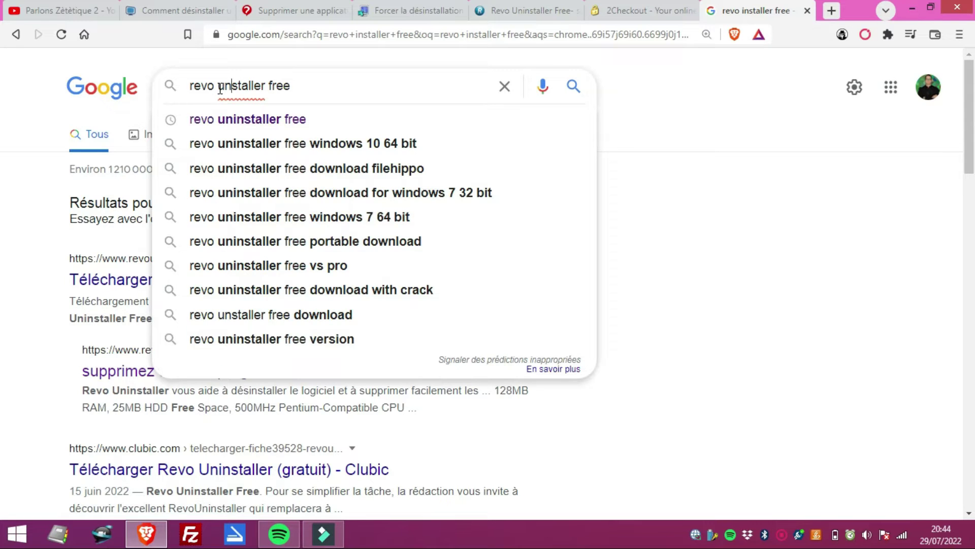
{"action": "type", "text": "ni"}
{"action": "key", "text": "Return"}
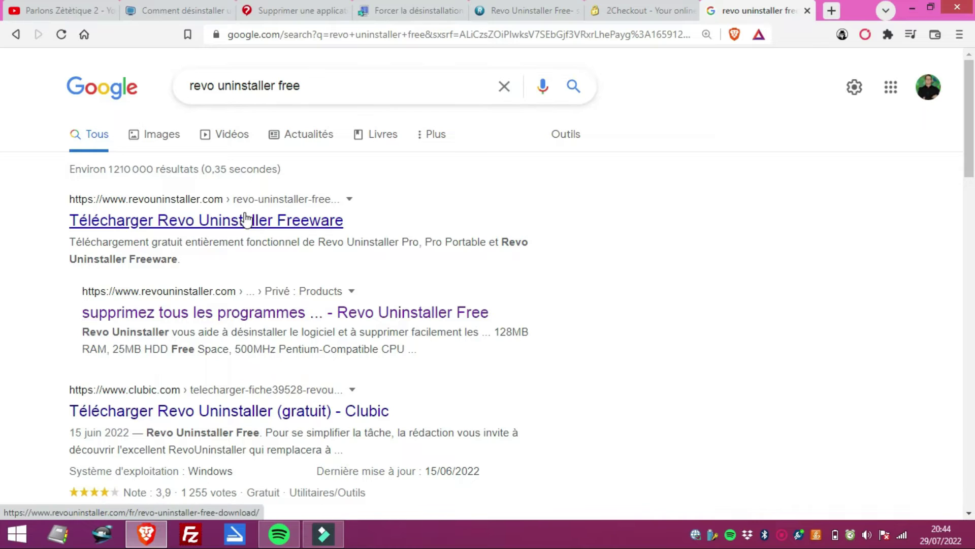
Step: Open the Télécharger Revo Uninstaller Freeware result, dismiss the summer offer pop-up and go to the Revo Uninstaller Free product page
{"action": "left_click", "coordinate": [249, 223]}
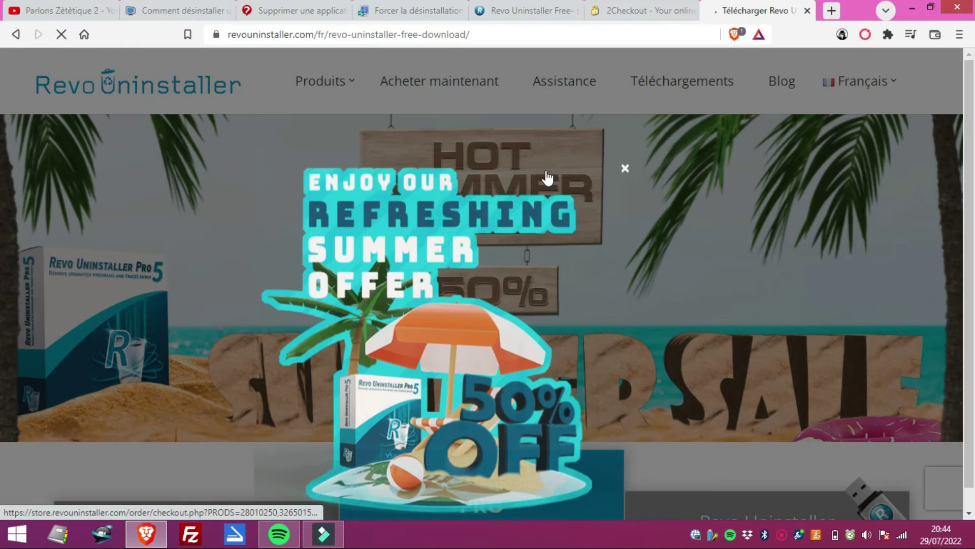
{"action": "left_click", "coordinate": [172, 149]}
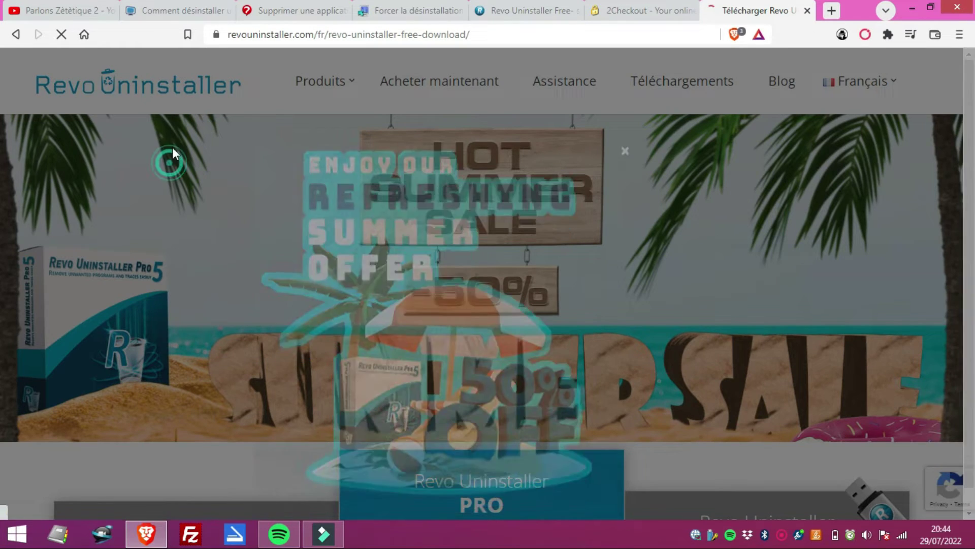
{"action": "mouse_move", "coordinate": [322, 79]}
{"action": "left_click", "coordinate": [367, 200]}
{"action": "scroll", "coordinate": [430, 157], "scroll_direction": "down", "scroll_amount": 2}
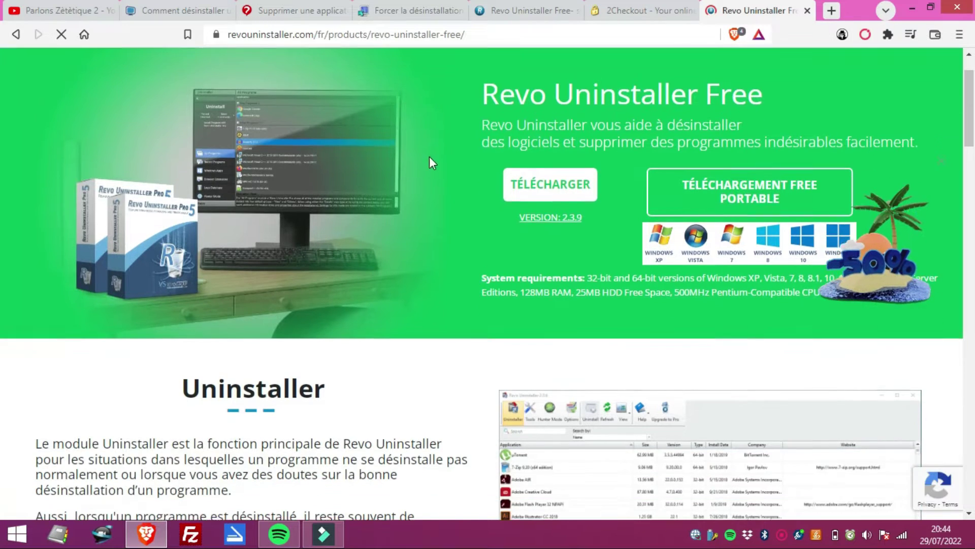
Step: Download the standard Revo Uninstaller Free installer and save it as revosetup.exe in the Bureau folder
{"action": "left_click", "coordinate": [560, 178]}
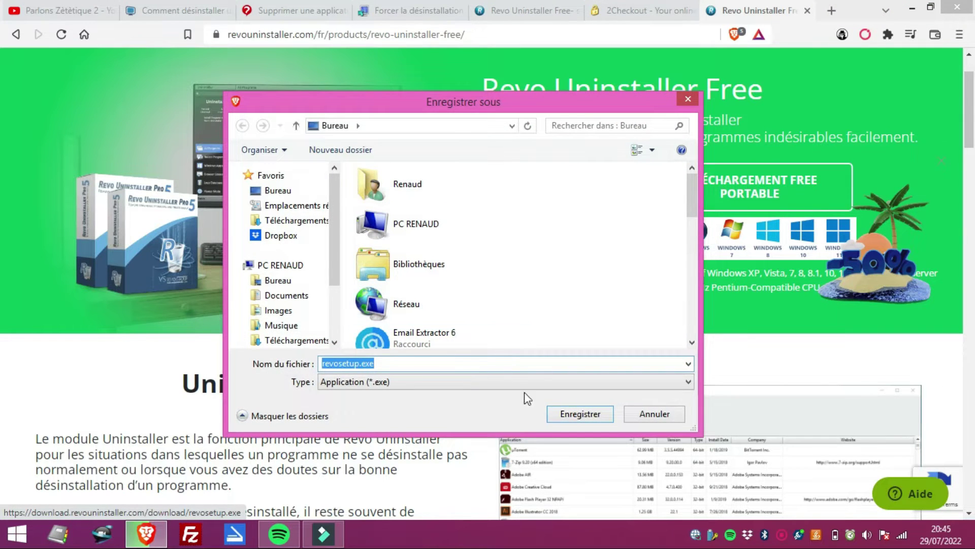
{"action": "left_click", "coordinate": [580, 412]}
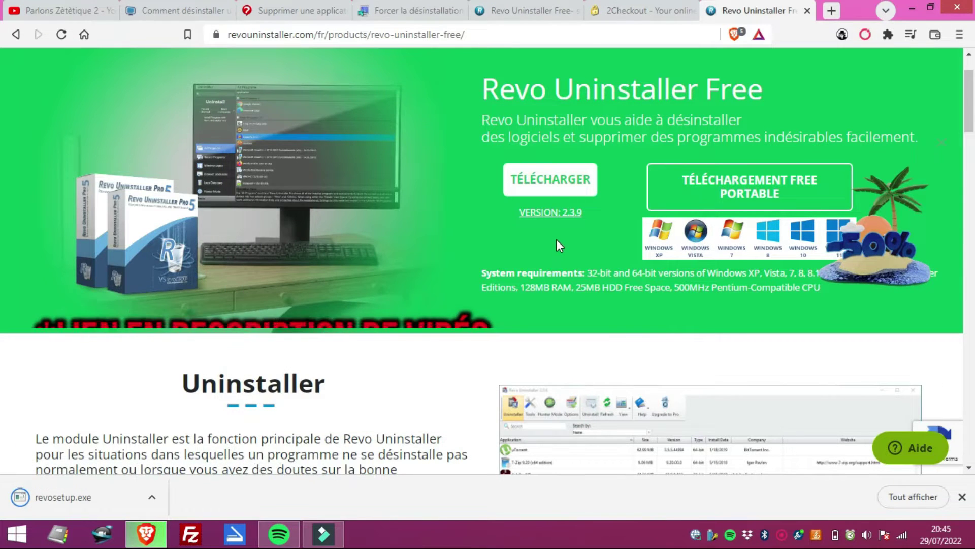
{"action": "scroll", "coordinate": [244, 399], "scroll_direction": "down", "scroll_amount": 2}
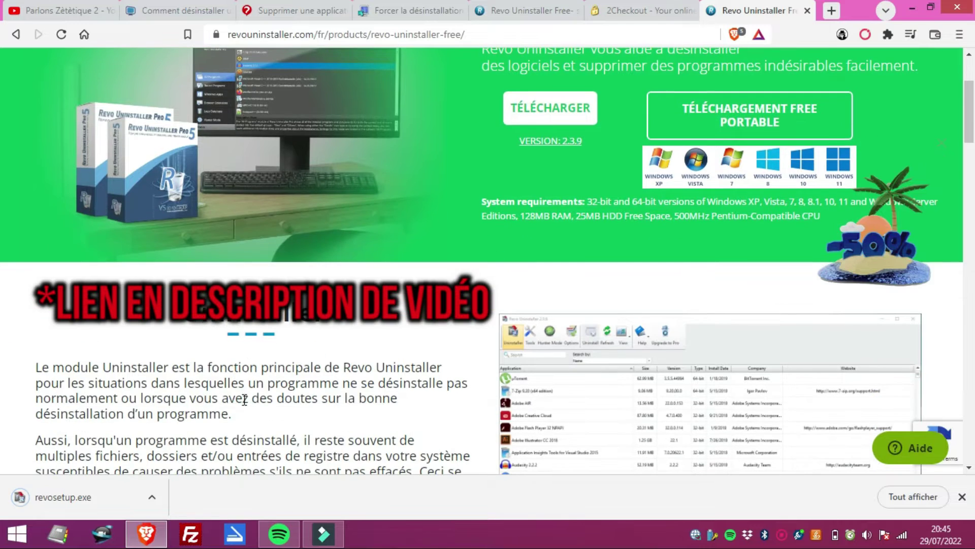
{"action": "scroll", "coordinate": [245, 399], "scroll_direction": "down", "scroll_amount": 3}
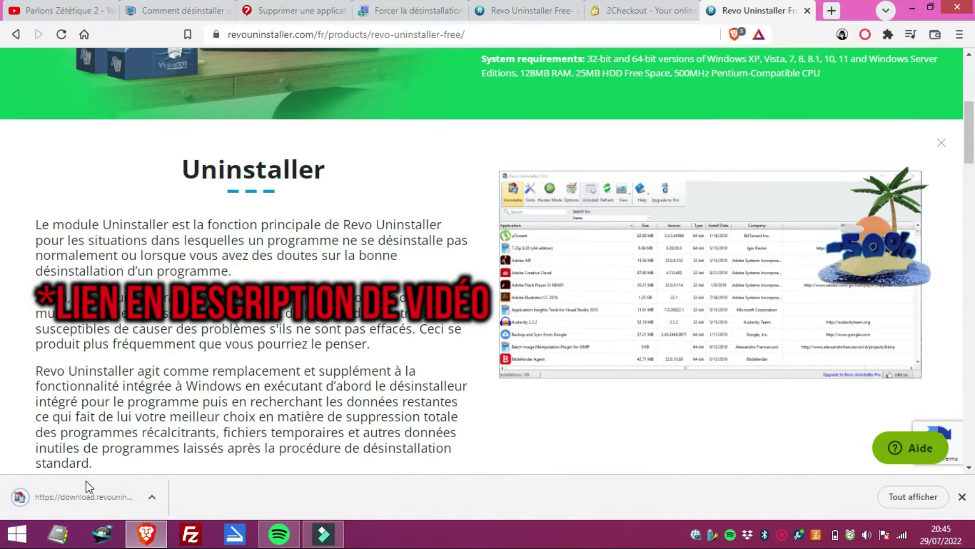
Step: Install Revo Uninstaller 2.3.9 from revosetup.exe in Français, accepting the licence agreement and the default options, and launch it
{"action": "left_click", "coordinate": [82, 494]}
{"action": "left_click", "coordinate": [532, 282]}
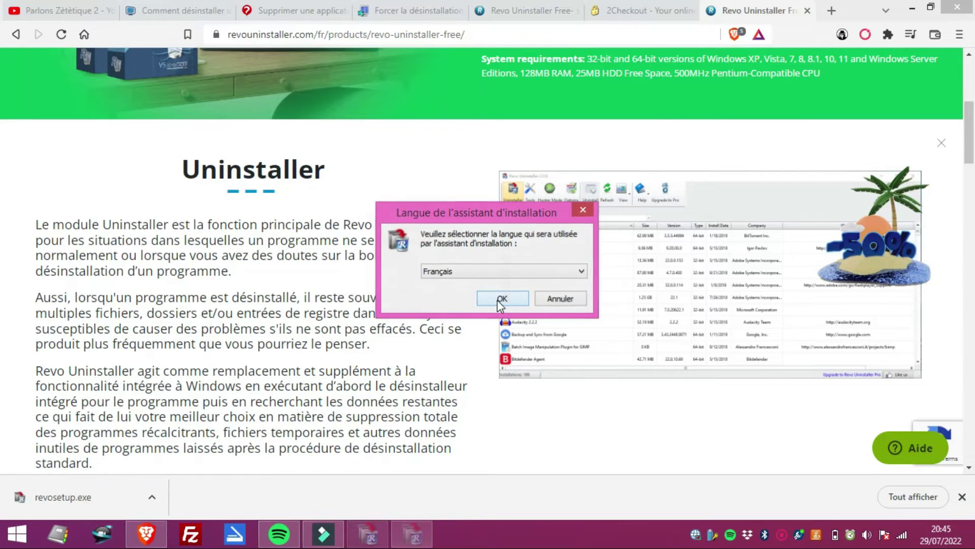
{"action": "left_click", "coordinate": [499, 298]}
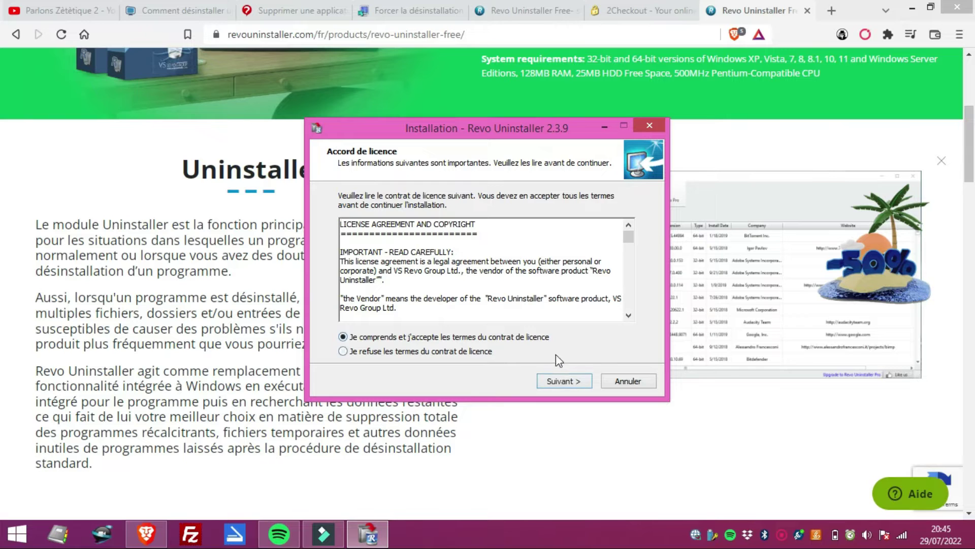
{"action": "left_click", "coordinate": [560, 385]}
{"action": "left_click", "coordinate": [559, 385]}
{"action": "left_click", "coordinate": [559, 383]}
{"action": "left_click", "coordinate": [559, 382]}
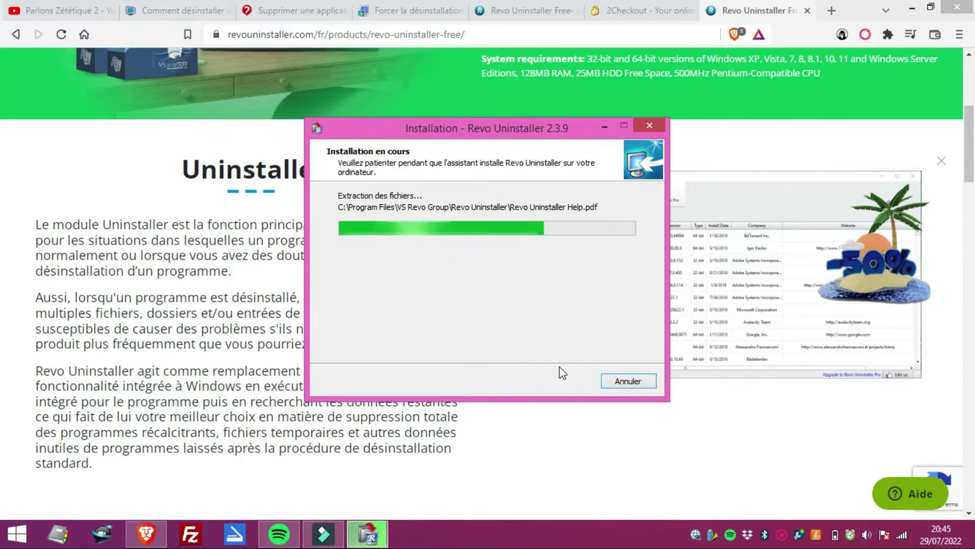
{"action": "left_click", "coordinate": [564, 382]}
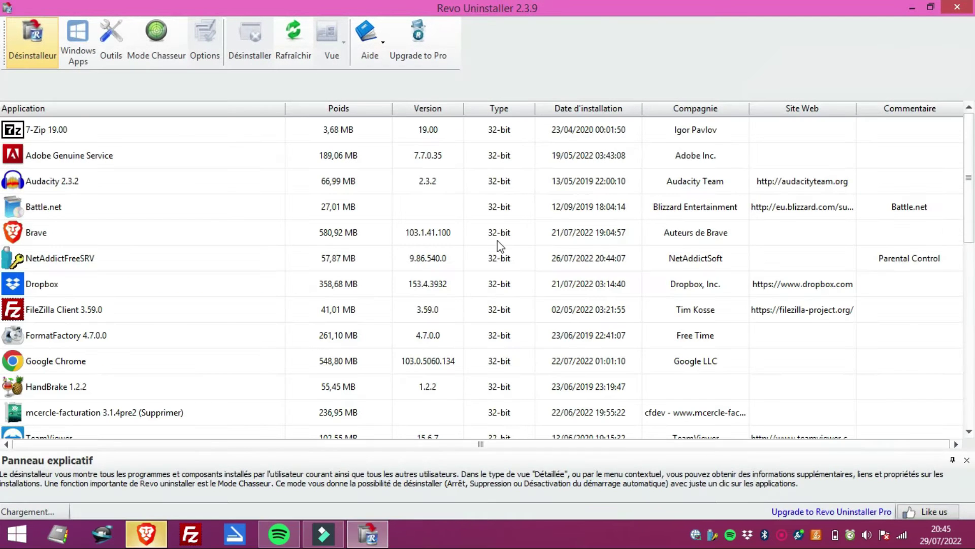
Step: Start uninstalling Battle.net in Revo Uninstaller without creating a system restore point
{"action": "left_click", "coordinate": [254, 210]}
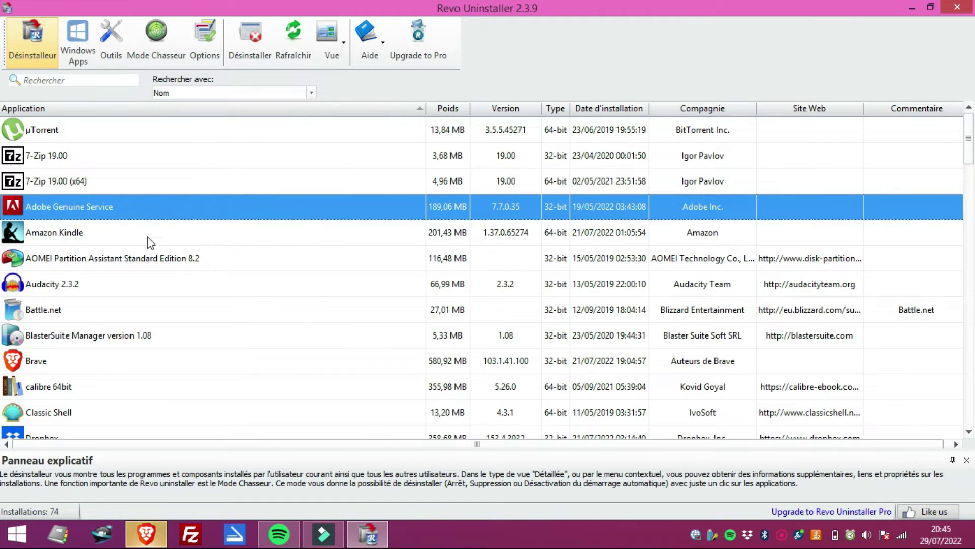
{"action": "left_click", "coordinate": [136, 309]}
{"action": "left_click", "coordinate": [259, 59]}
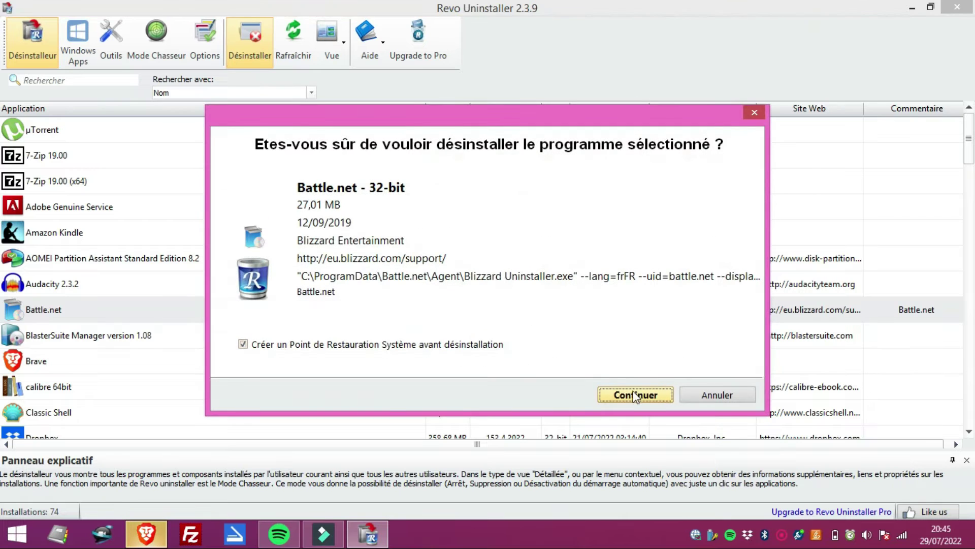
{"action": "left_click", "coordinate": [425, 346]}
{"action": "left_click", "coordinate": [641, 396]}
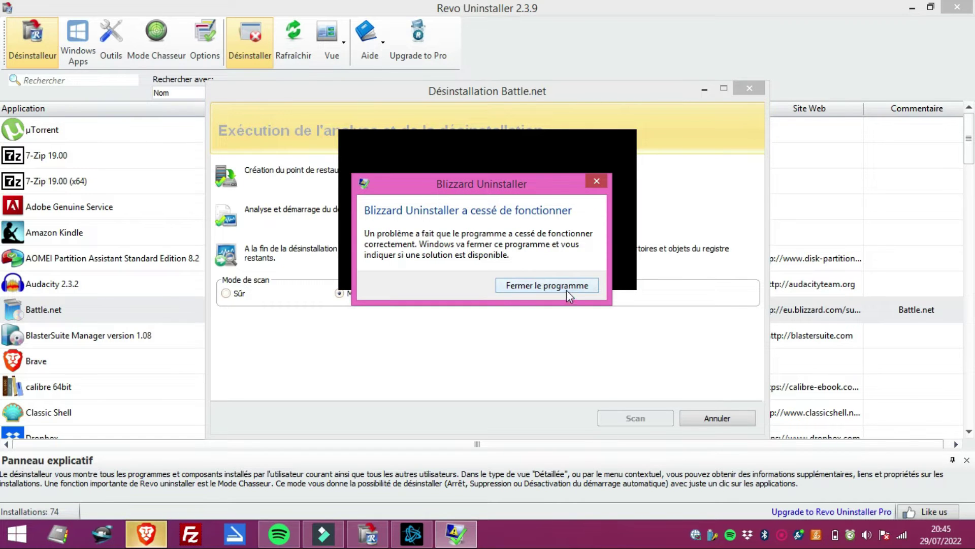
Step: Close the Blizzard Uninstaller error dialog and scan for Battle.net leftovers in Modéré mode
{"action": "left_click", "coordinate": [566, 287]}
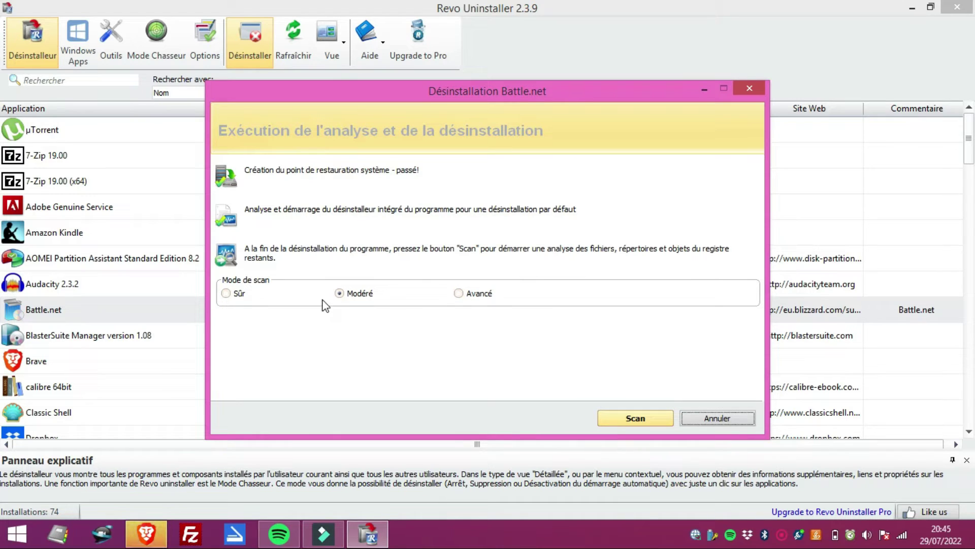
{"action": "left_click", "coordinate": [638, 418]}
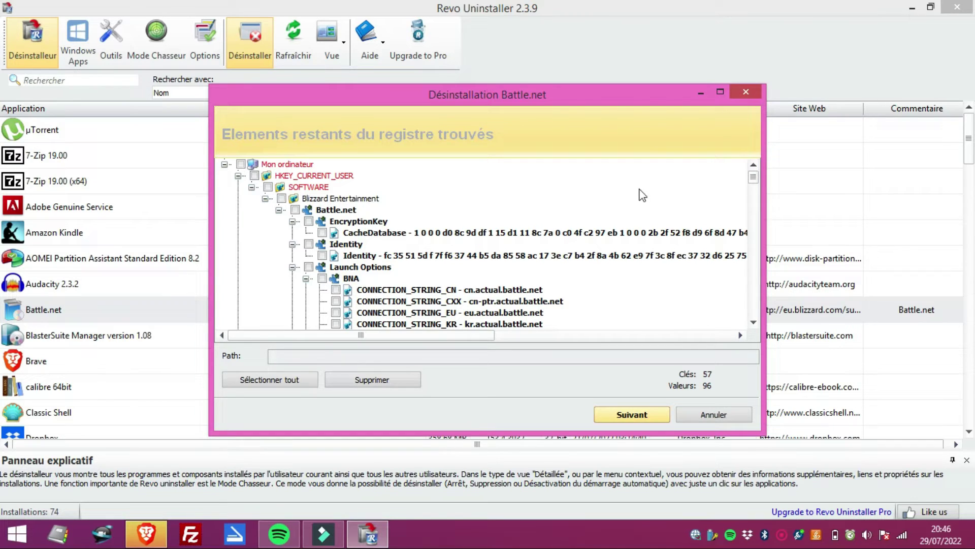
Step: Select all leftover Battle.net registry items and delete them, confirming the deletion
{"action": "left_click", "coordinate": [336, 209]}
{"action": "scroll", "coordinate": [383, 257], "scroll_direction": "down", "scroll_amount": 20}
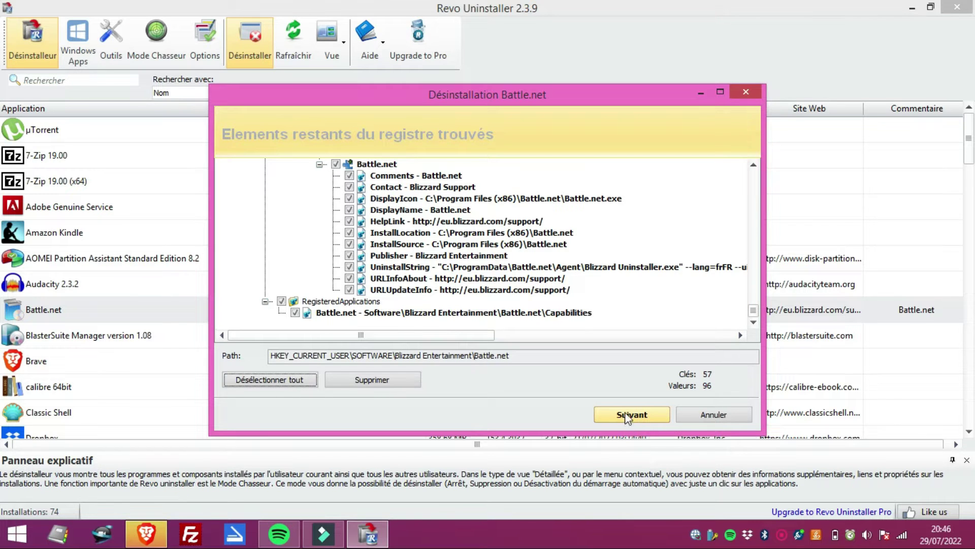
{"action": "left_click", "coordinate": [380, 377]}
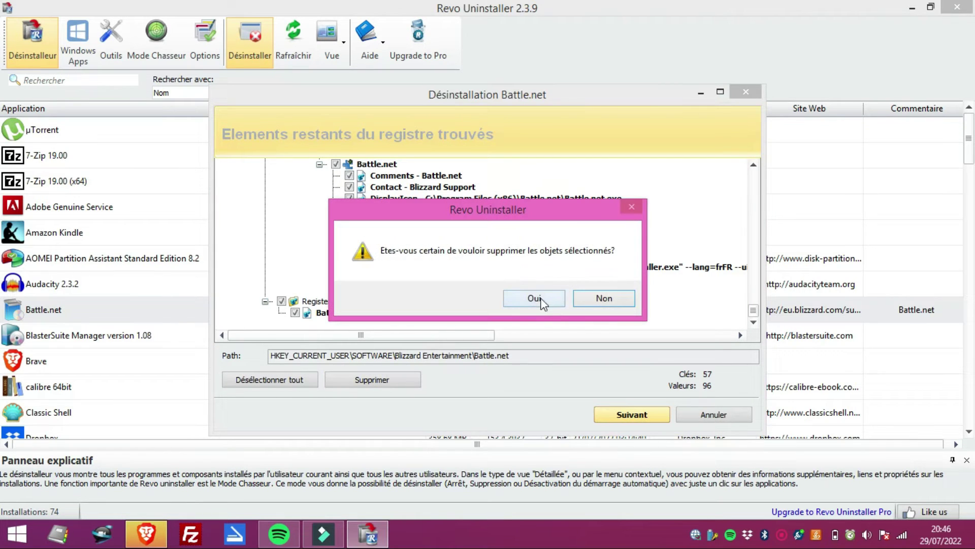
{"action": "left_click", "coordinate": [542, 303]}
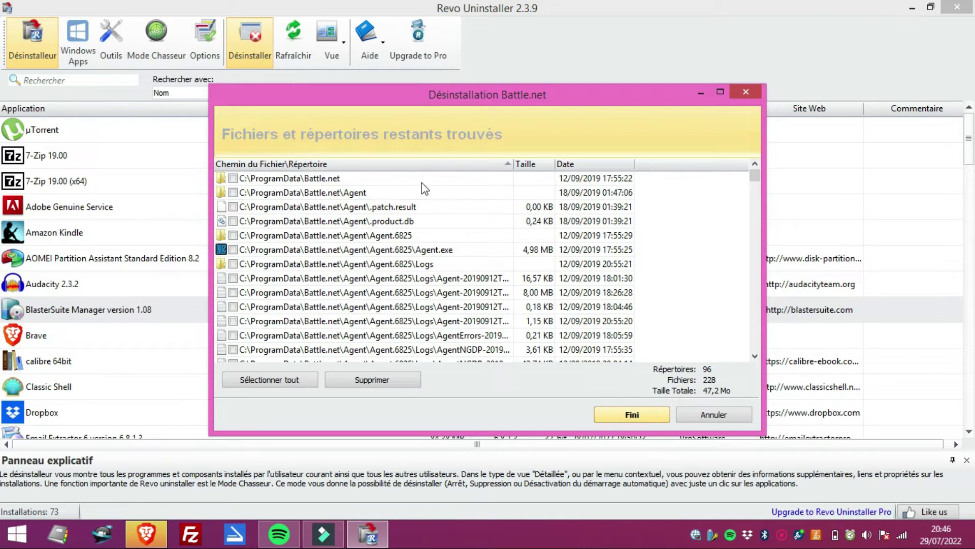
Step: Select all leftover Battle.net files and folders and delete them, confirming the deletion
{"action": "scroll", "coordinate": [706, 214], "scroll_direction": "down", "scroll_amount": 10}
{"action": "left_click_drag", "start_coordinate": [752, 232], "coordinate": [772, 383]}
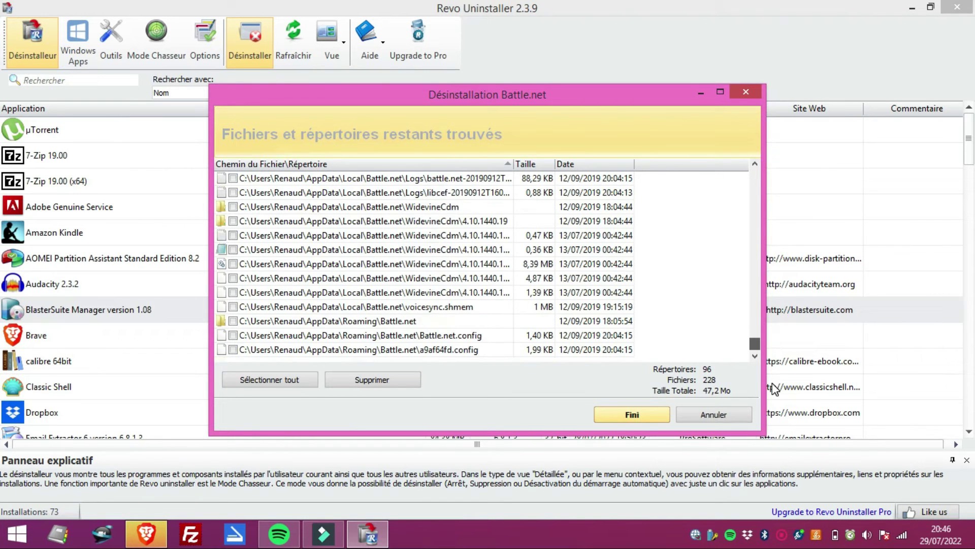
{"action": "left_click", "coordinate": [260, 389]}
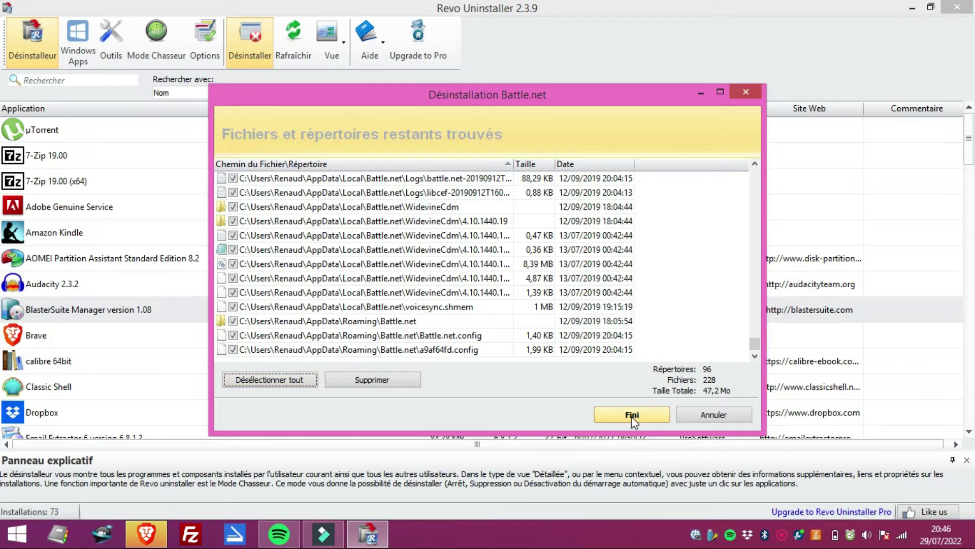
{"action": "left_click", "coordinate": [371, 379]}
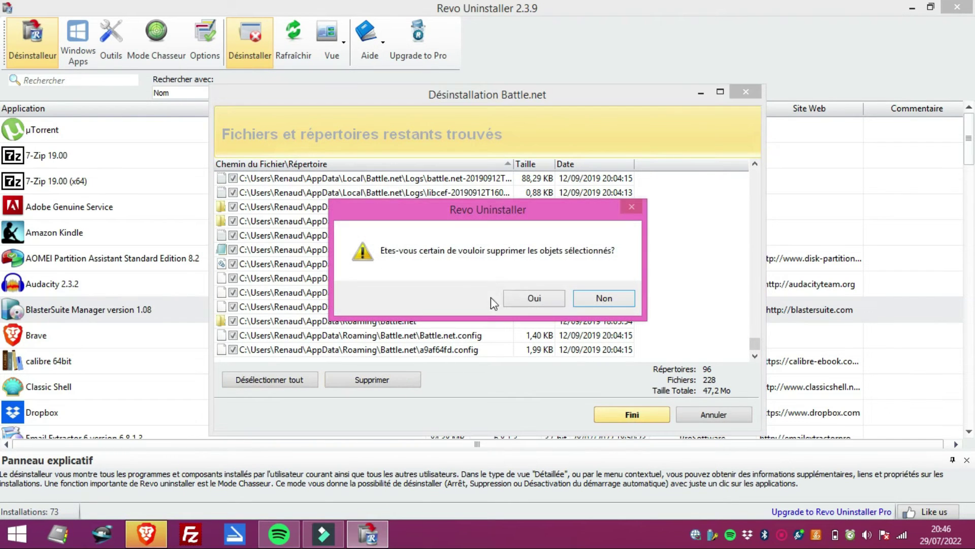
{"action": "left_click", "coordinate": [527, 300]}
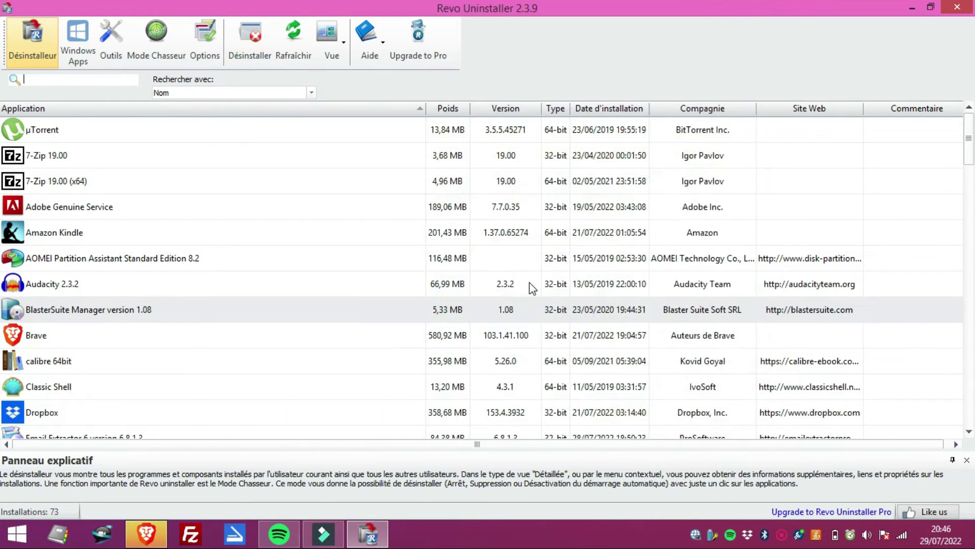
Step: Uninstall Time Boss Pro 3.34 without creating a system restore point, choosing Remove in its setup wizard
{"action": "left_click", "coordinate": [151, 285]}
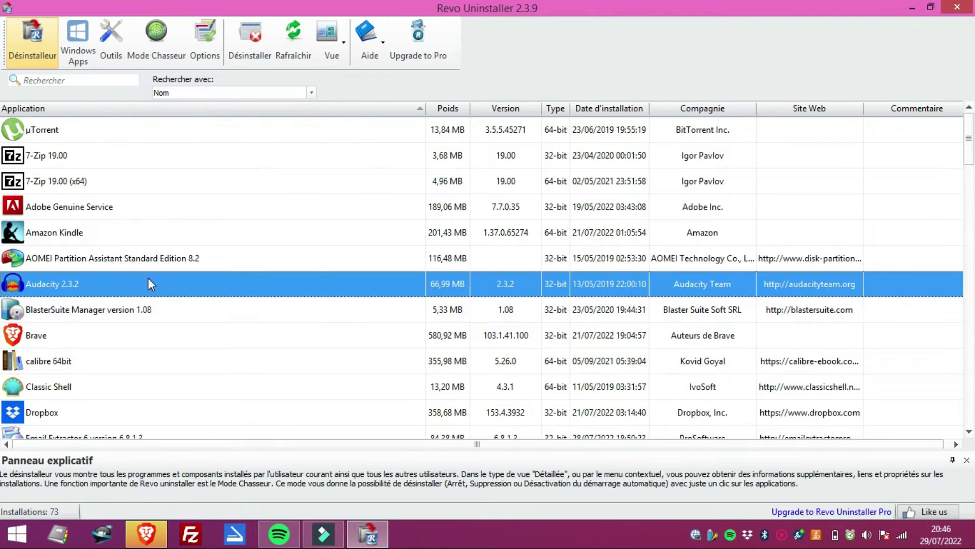
{"action": "left_click", "coordinate": [127, 161]}
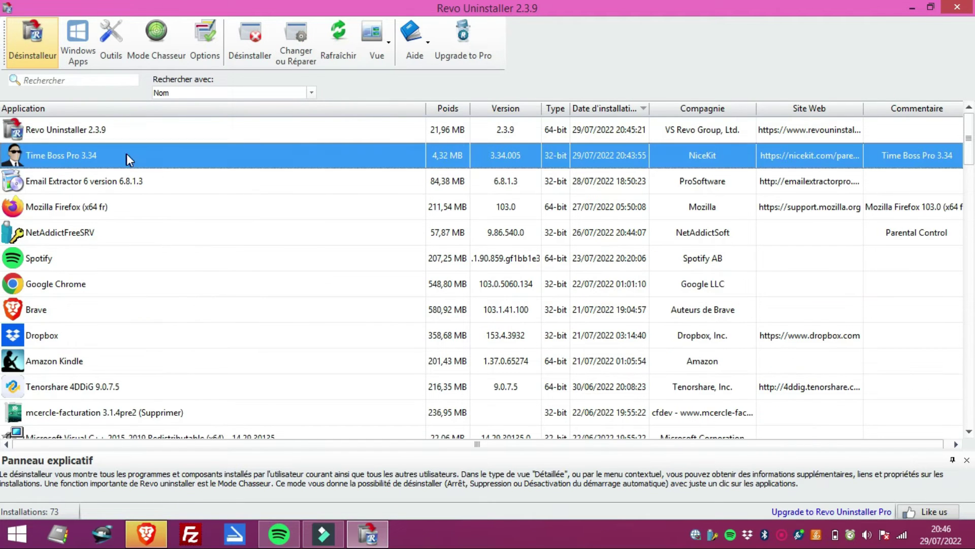
{"action": "left_click", "coordinate": [245, 50]}
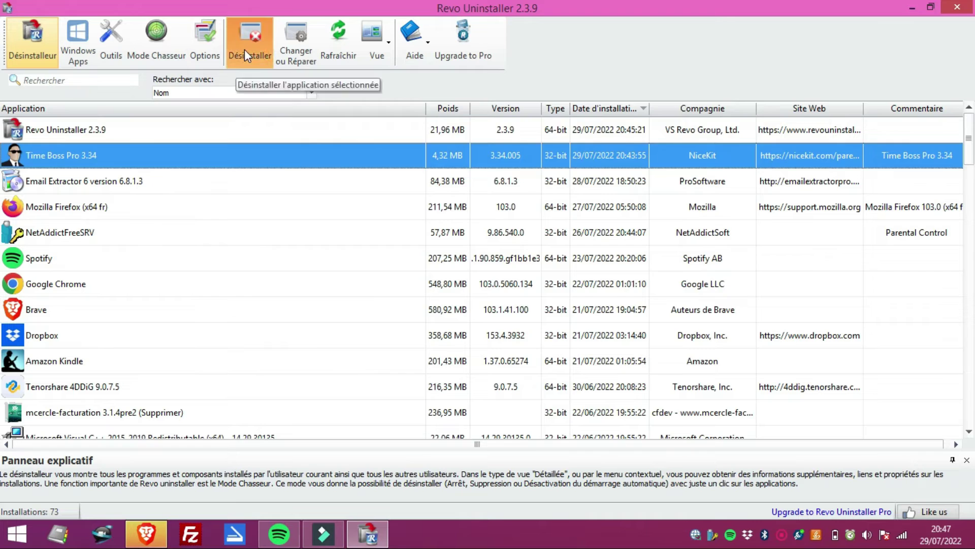
{"action": "left_click", "coordinate": [477, 349]}
{"action": "left_click", "coordinate": [620, 394]}
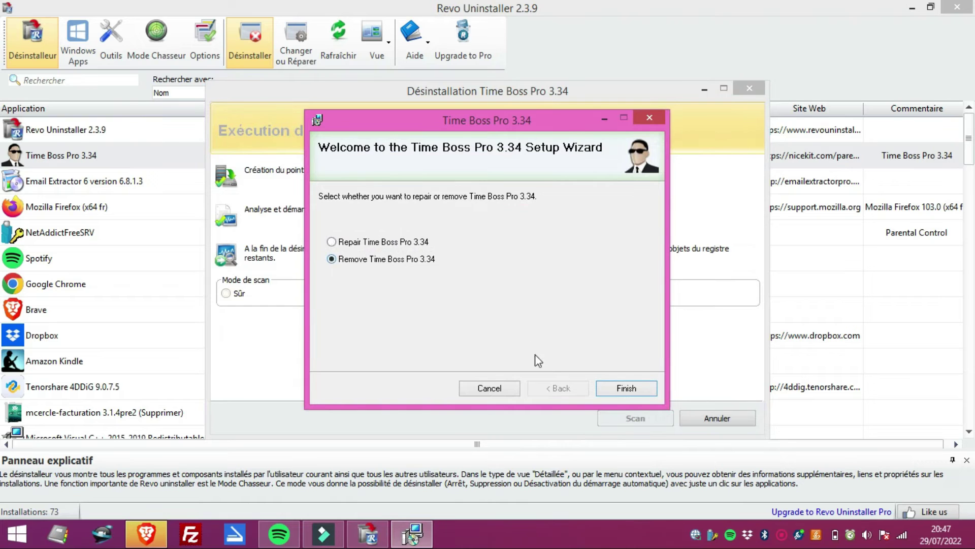
{"action": "left_click", "coordinate": [638, 386]}
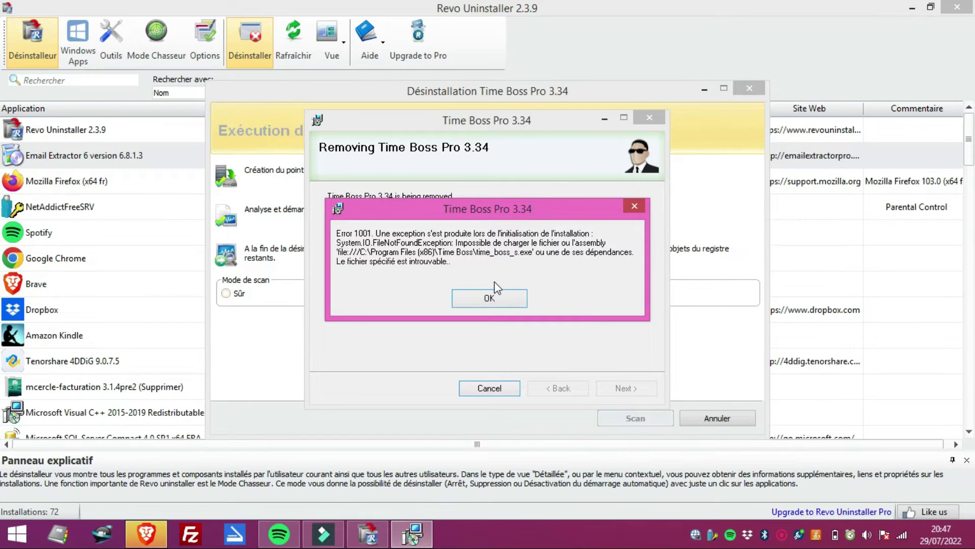
Step: Close the Time Boss Pro error and setup wizard, and scan for its leftovers in Modéré mode
{"action": "left_click", "coordinate": [491, 300]}
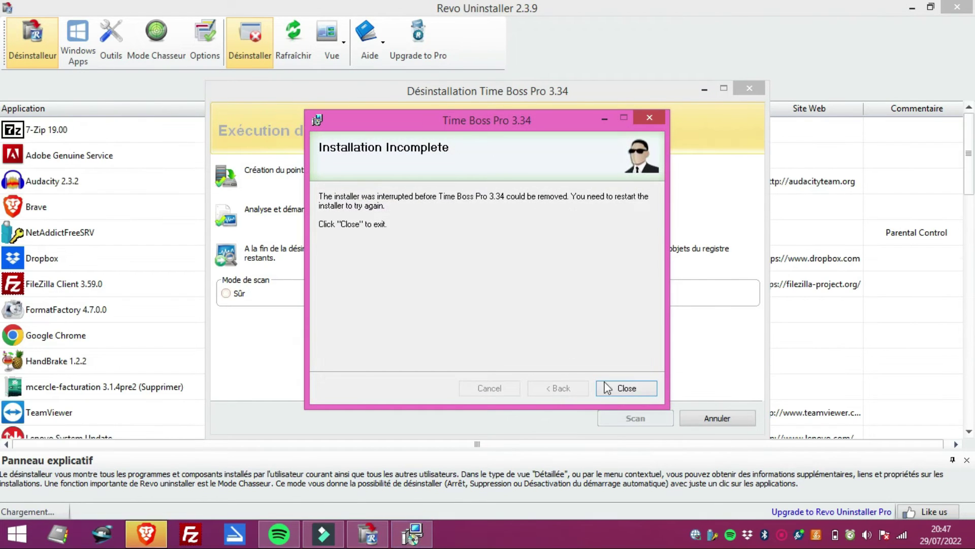
{"action": "left_click", "coordinate": [626, 386]}
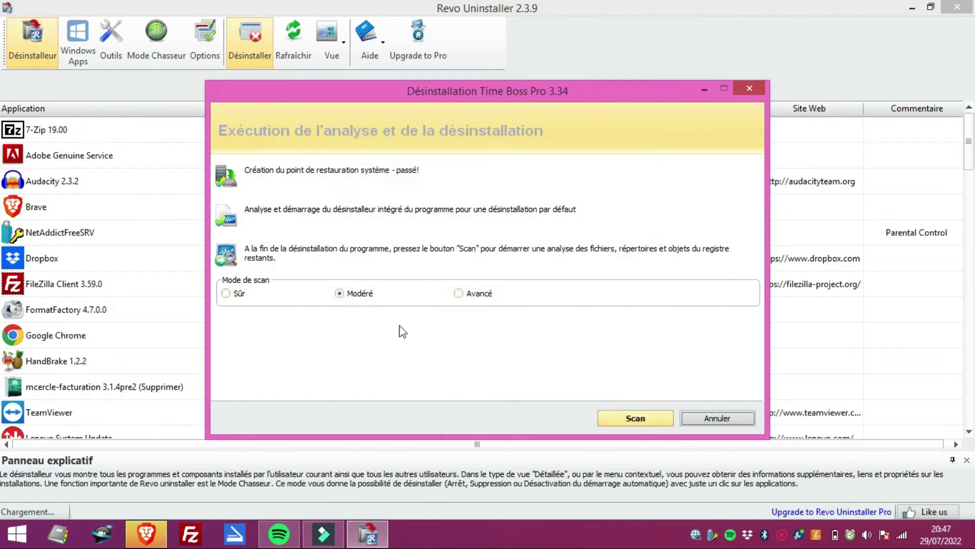
{"action": "left_click", "coordinate": [634, 420]}
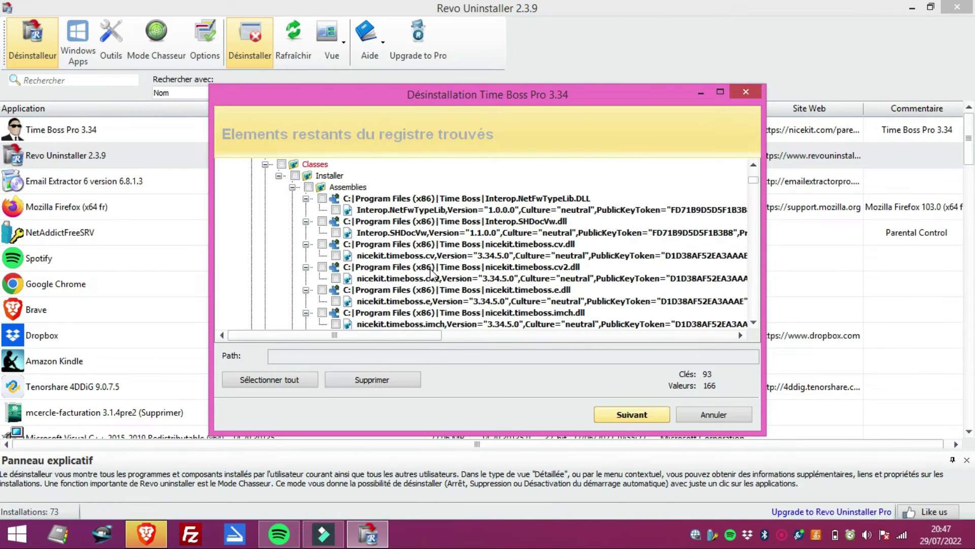
Step: Select all leftover Time Boss Pro registry items and delete them, confirming the deletion
{"action": "scroll", "coordinate": [427, 274], "scroll_direction": "down", "scroll_amount": 5}
{"action": "left_click", "coordinate": [274, 381]}
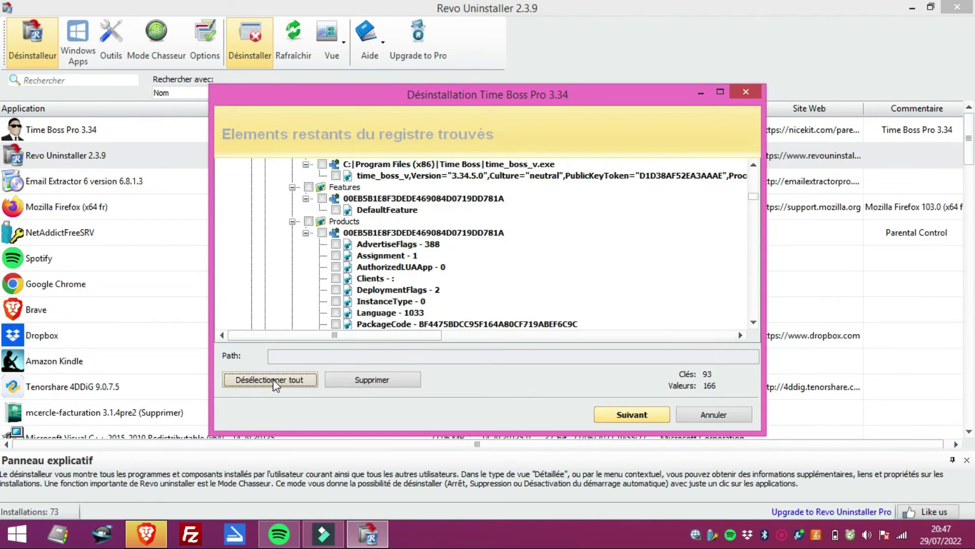
{"action": "left_click", "coordinate": [387, 379]}
{"action": "left_click", "coordinate": [538, 299]}
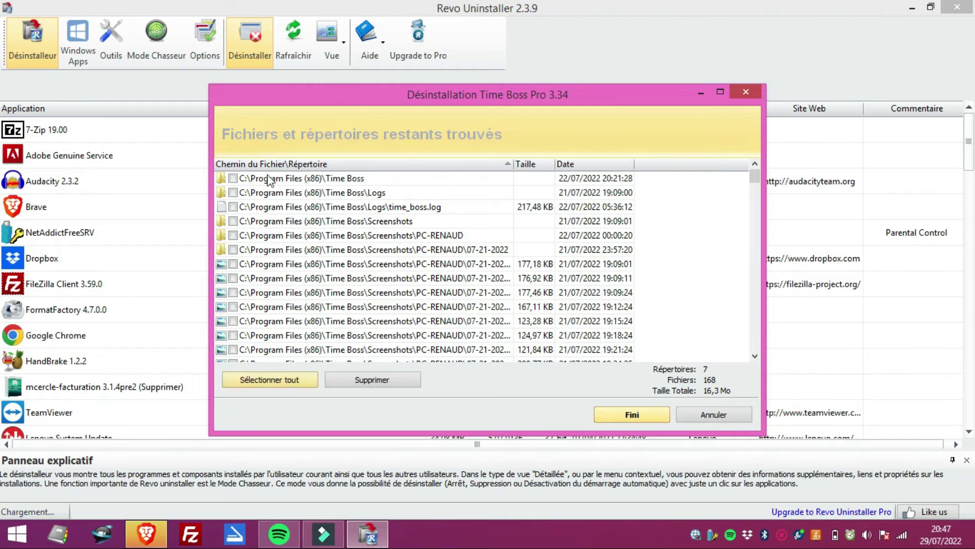
Step: Select all leftover Time Boss Pro files and folders and delete them, confirming the deletion
{"action": "left_click", "coordinate": [282, 385]}
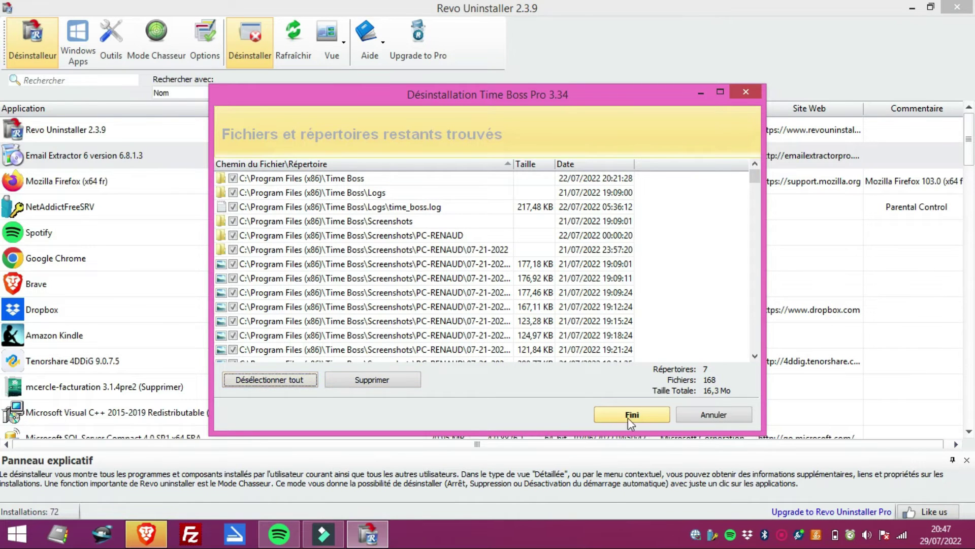
{"action": "left_click", "coordinate": [403, 383]}
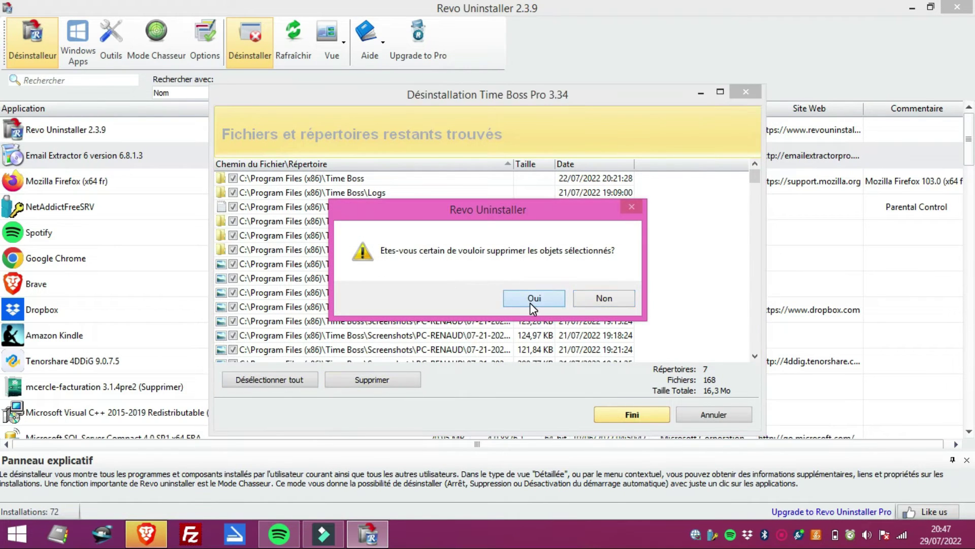
{"action": "left_click", "coordinate": [529, 298]}
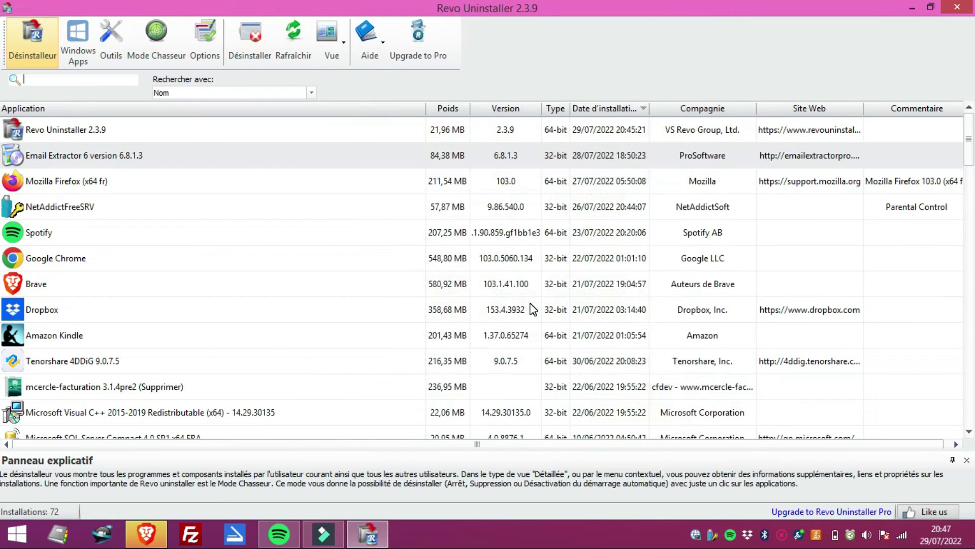
Step: Start uninstalling NetAddictFreeSRV without a restore point, decline its own uninstaller's prompt, and scan for leftovers in Modéré mode
{"action": "left_click", "coordinate": [180, 207]}
{"action": "left_click", "coordinate": [248, 36]}
{"action": "left_click", "coordinate": [399, 345]}
{"action": "left_click", "coordinate": [637, 395]}
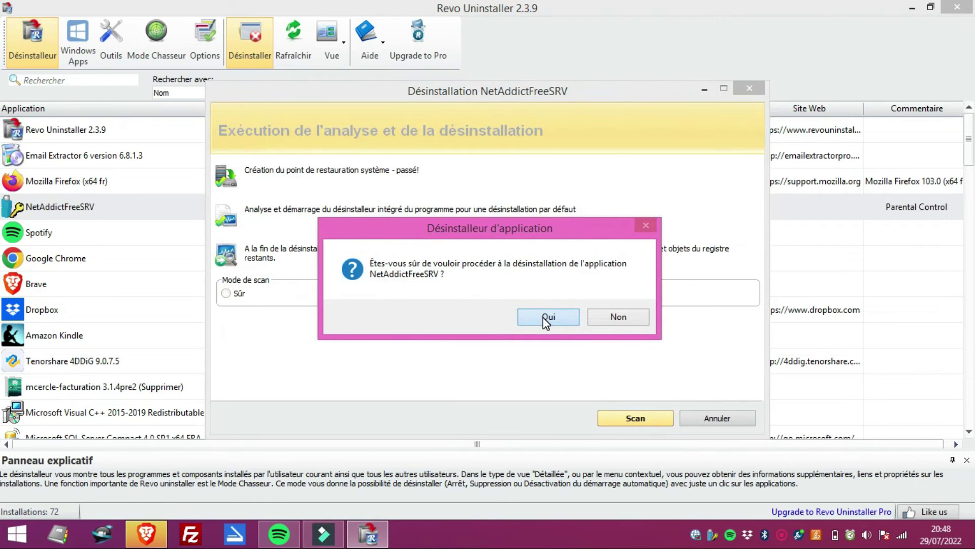
{"action": "left_click", "coordinate": [613, 318]}
{"action": "left_click", "coordinate": [366, 297]}
{"action": "left_click", "coordinate": [635, 417]}
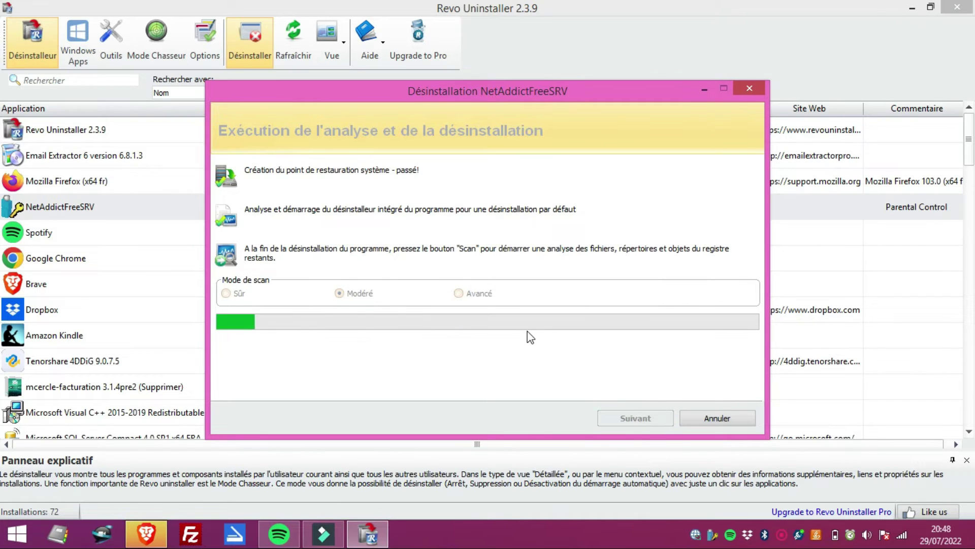
Step: Delete all leftover NetAddictFreeSRV registry items, and all its leftover files and folders
{"action": "left_click", "coordinate": [275, 381]}
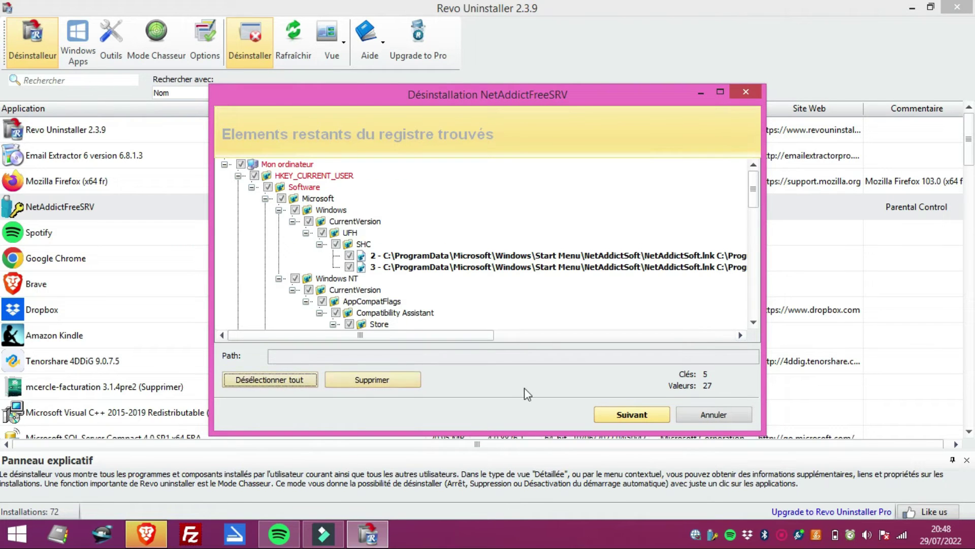
{"action": "left_click", "coordinate": [375, 385]}
{"action": "left_click", "coordinate": [534, 301]}
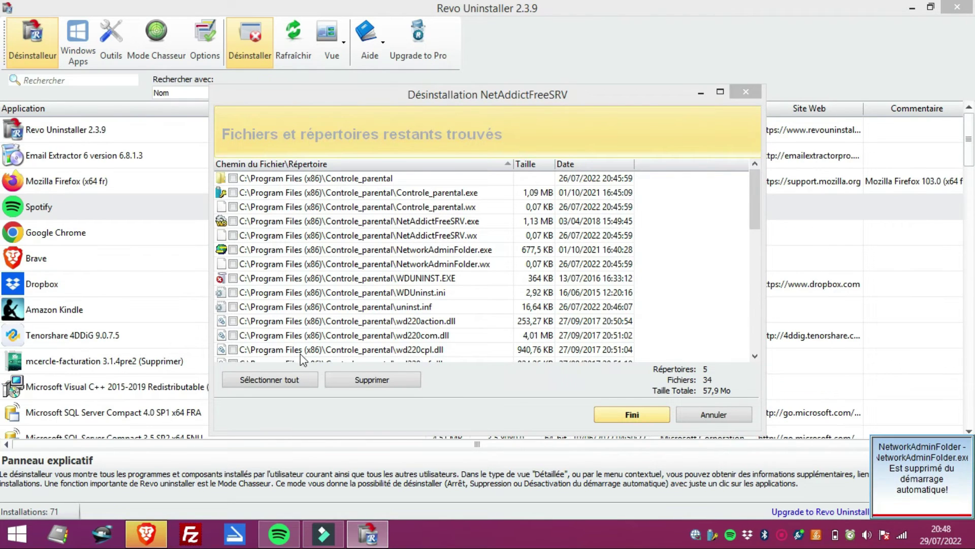
{"action": "left_click", "coordinate": [297, 381]}
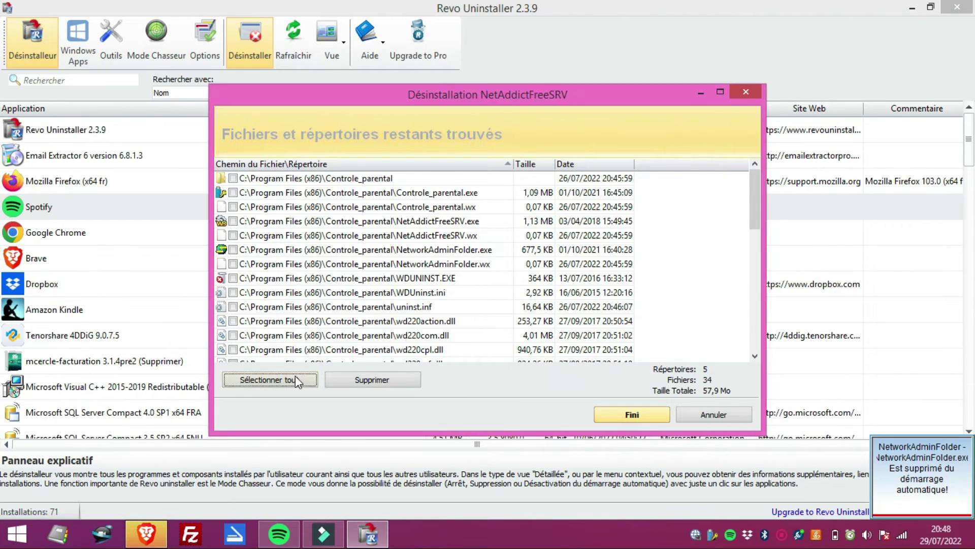
{"action": "left_click", "coordinate": [382, 382]}
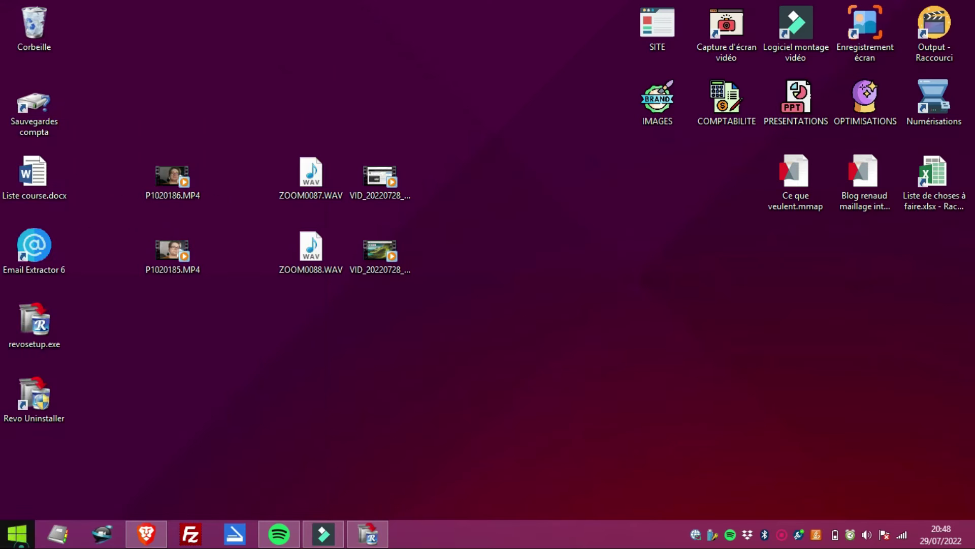
Step: Search Windows programs for "neta", try to open the NetAddictSoft file location, and delete the broken shortcut
{"action": "key", "text": "super"}
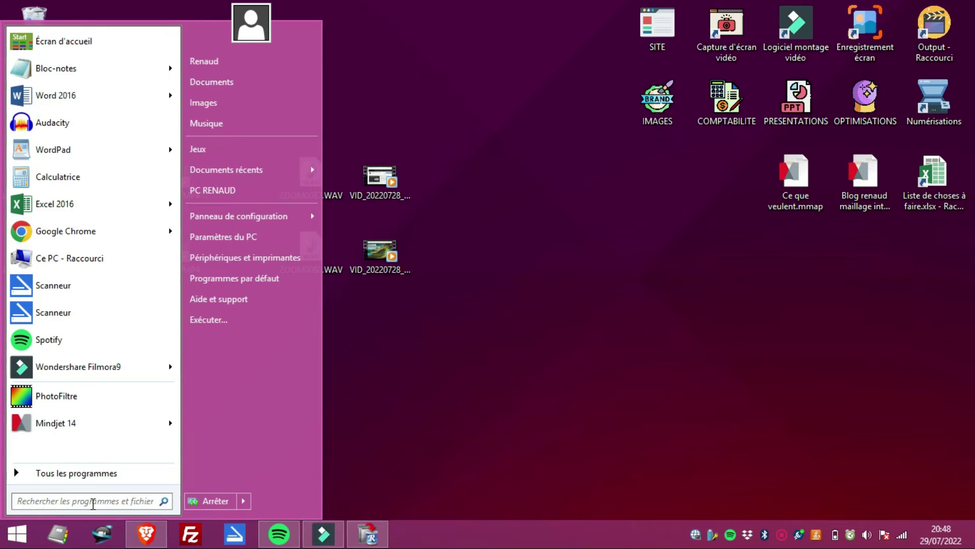
{"action": "type", "text": "net"}
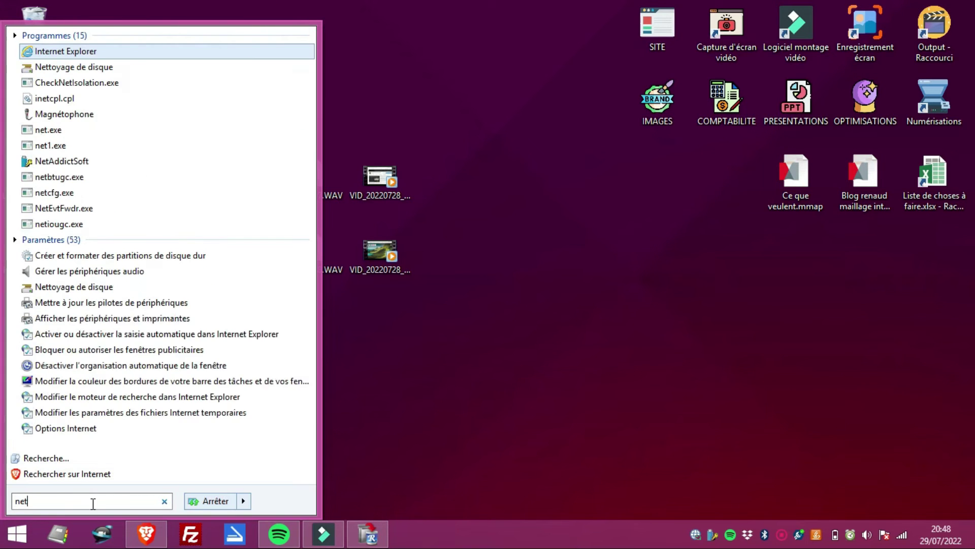
{"action": "type", "text": "a"}
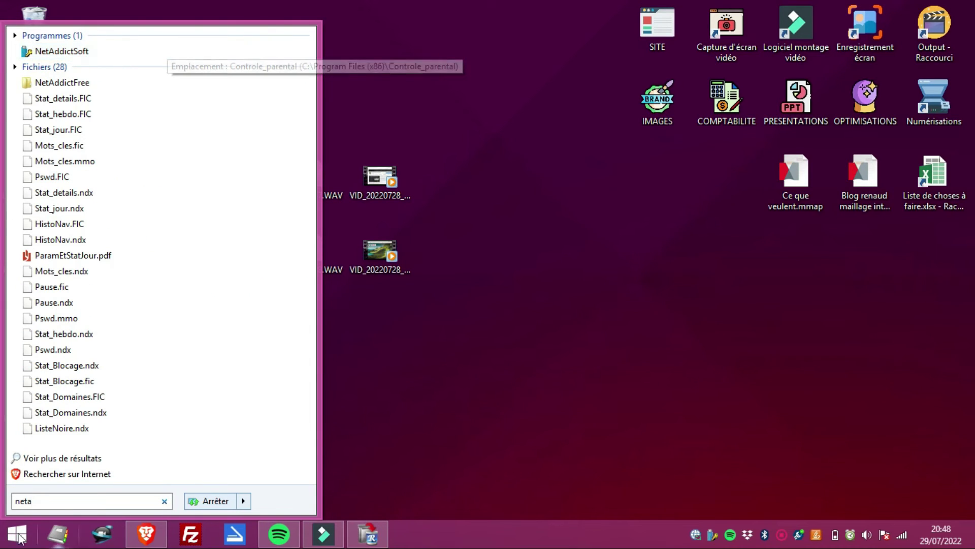
{"action": "right_click", "coordinate": [133, 57]}
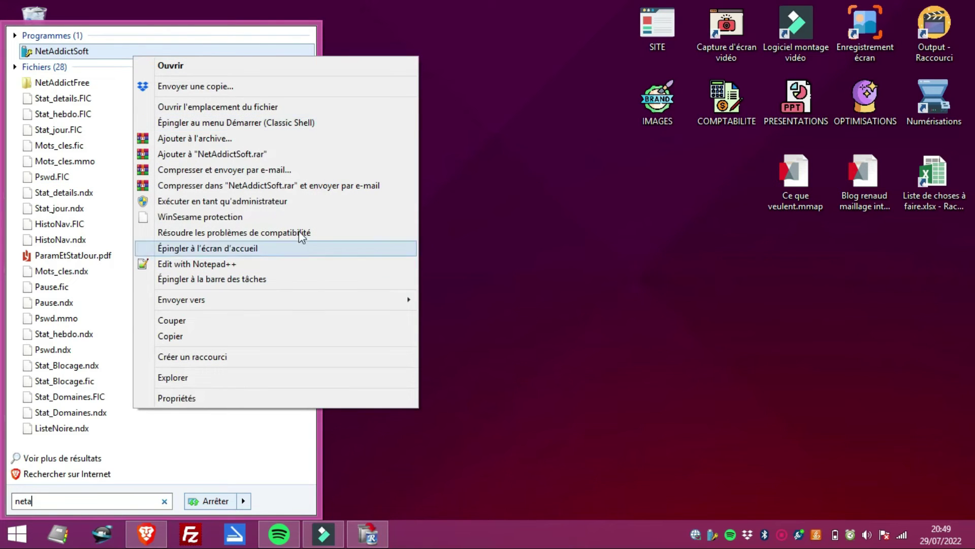
{"action": "left_click", "coordinate": [300, 107]}
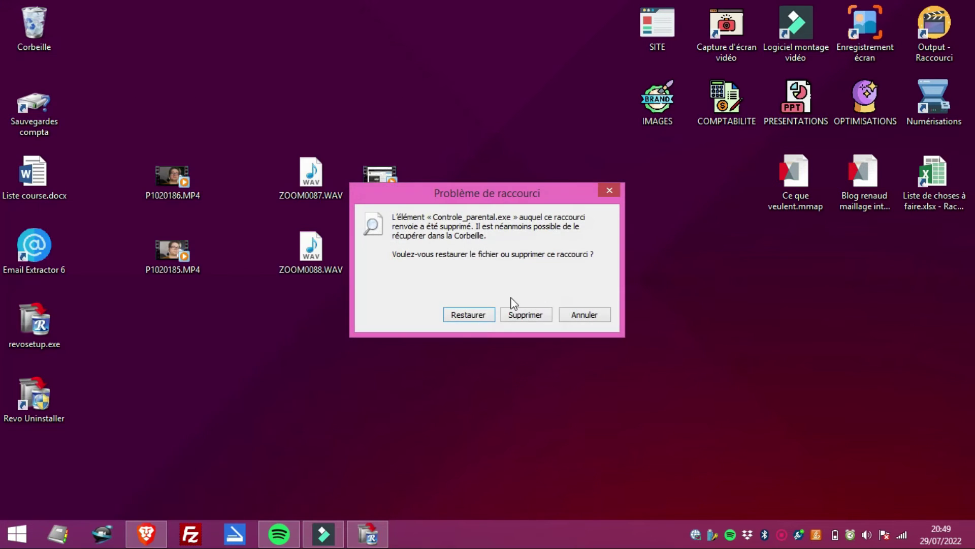
{"action": "left_click", "coordinate": [520, 316]}
Step: Open the Documents folder and delete the leftover AragonSoft folder
{"action": "left_click", "coordinate": [17, 533]}
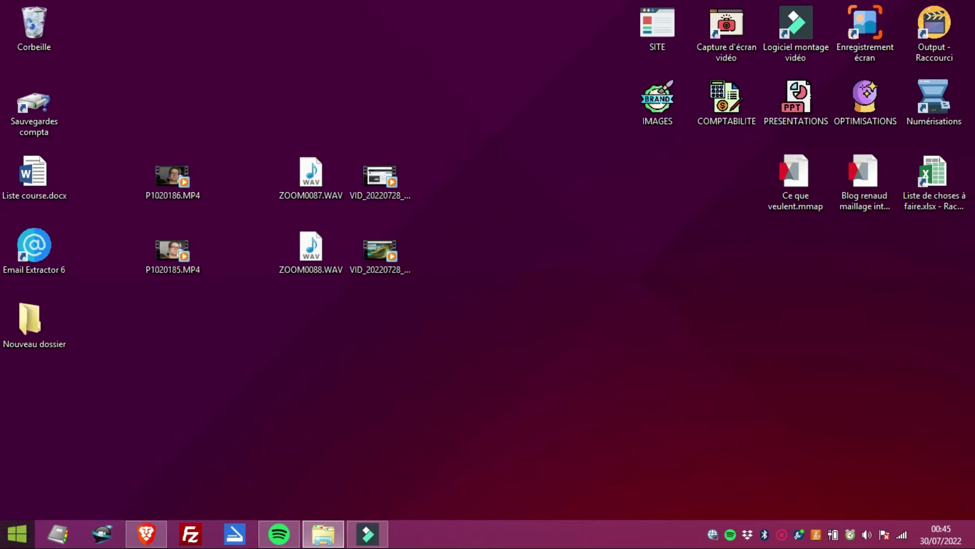
{"action": "left_click", "coordinate": [17, 534]}
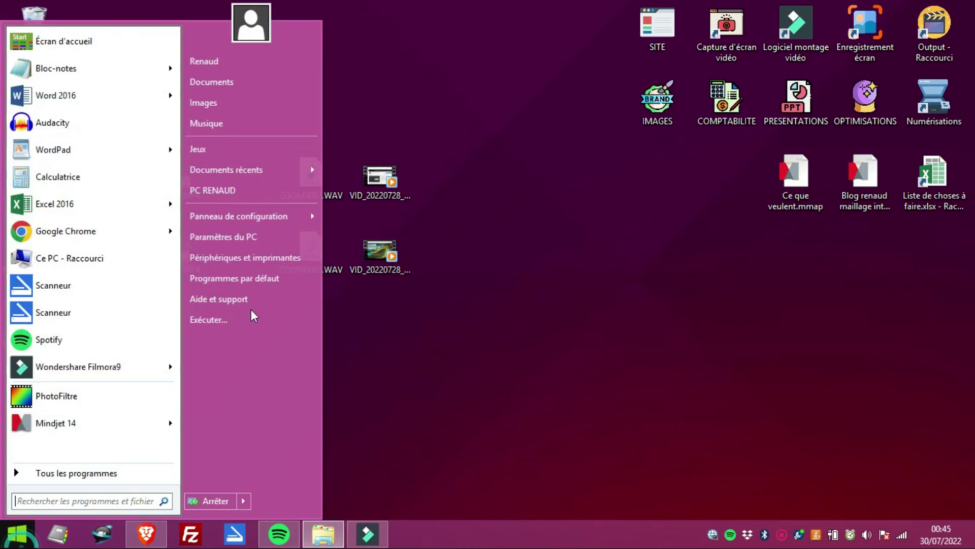
{"action": "left_click", "coordinate": [253, 91]}
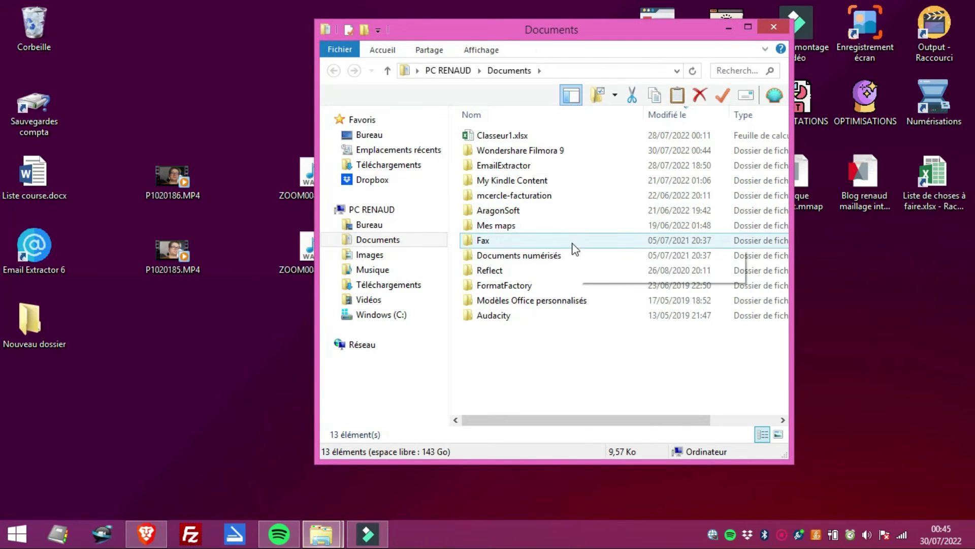
{"action": "left_click", "coordinate": [530, 213]}
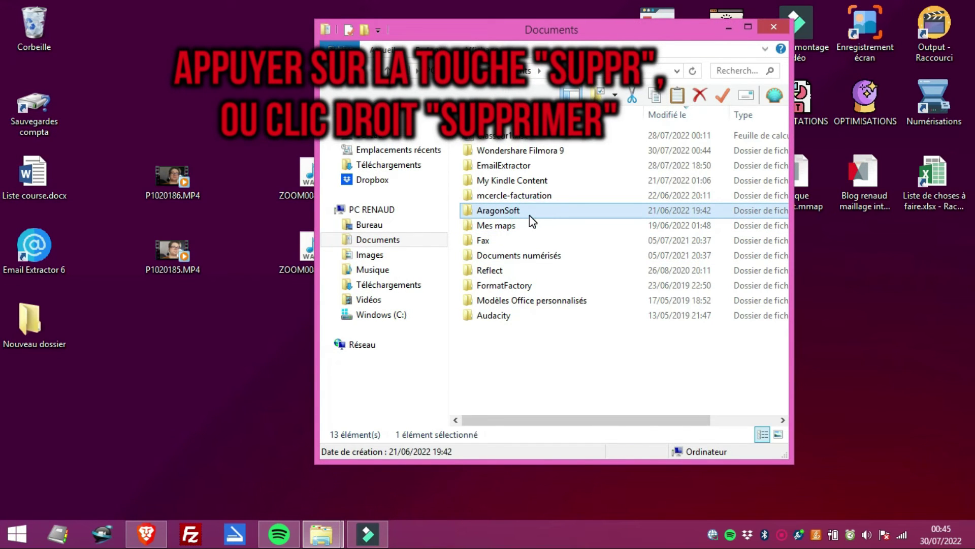
{"action": "key", "text": "Delete"}
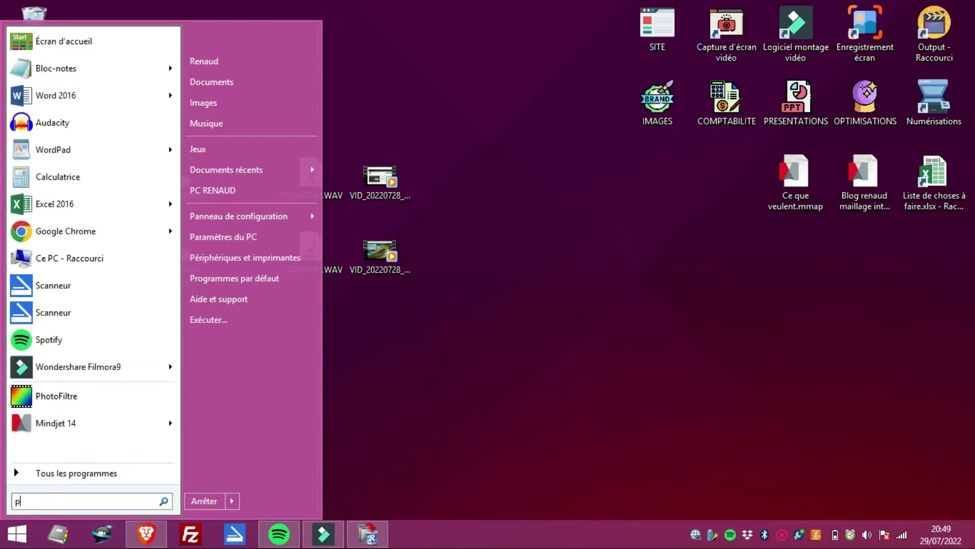
Step: Search Windows for "progra", open Programmes et fonctionnalités, and sort the installed programs by installation date to check for remaining entries
{"action": "type", "text": "rogra"}
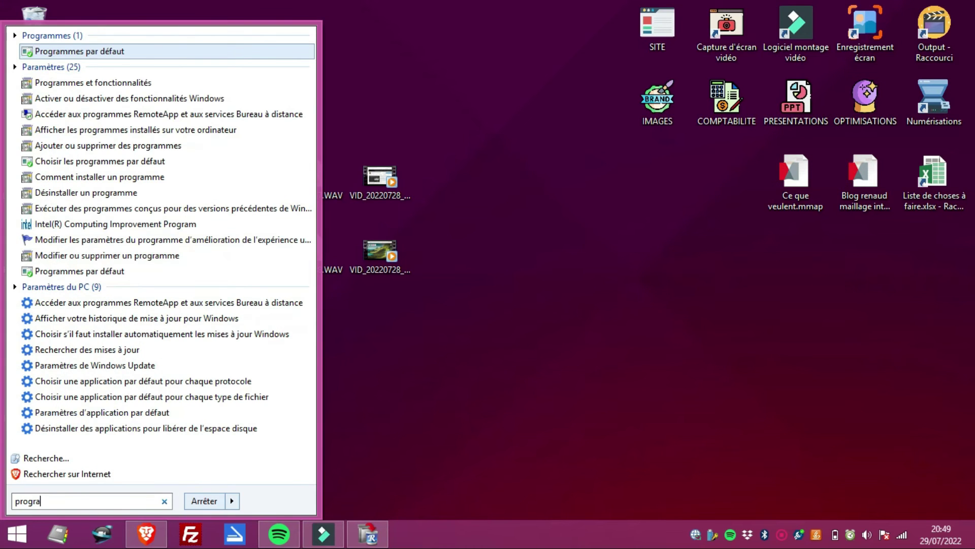
{"action": "left_click", "coordinate": [135, 87]}
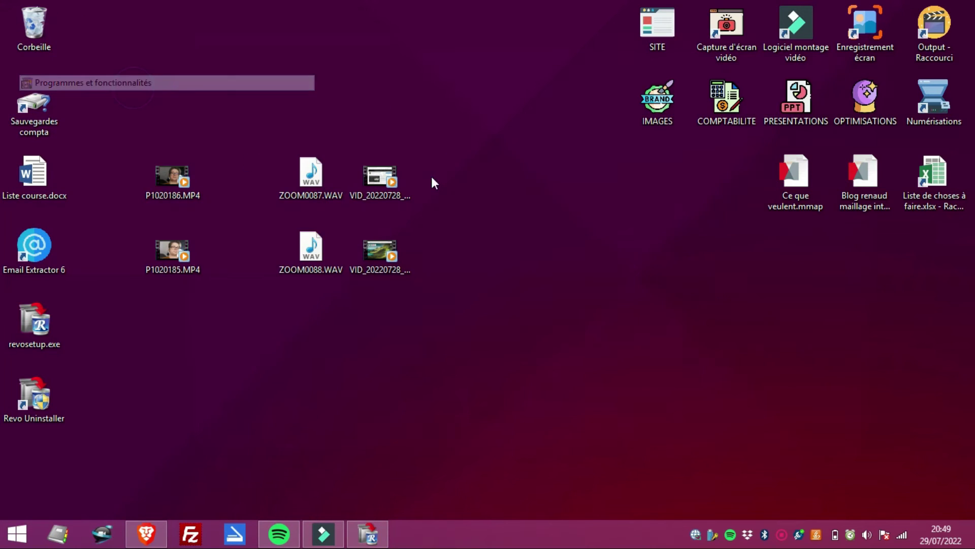
{"action": "left_click", "coordinate": [407, 245]}
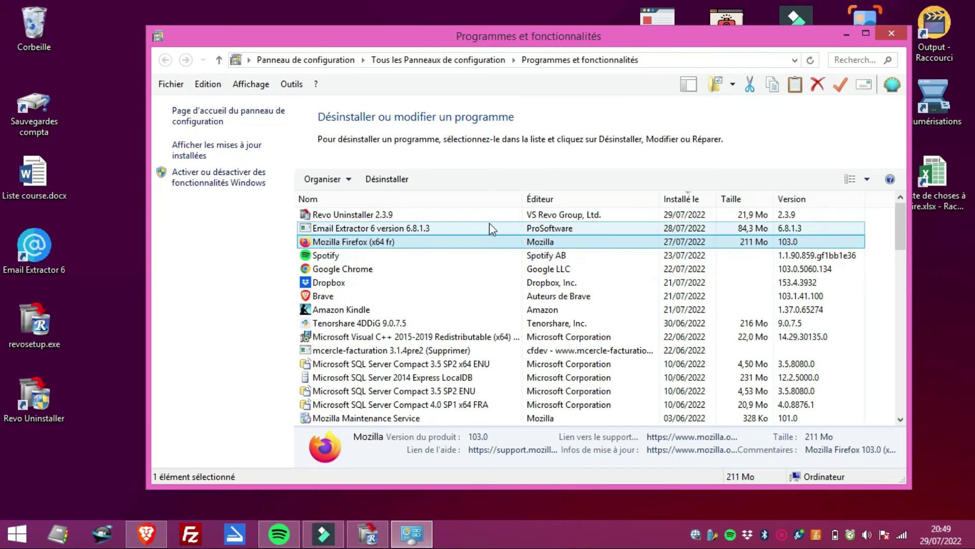
{"action": "left_click", "coordinate": [685, 202]}
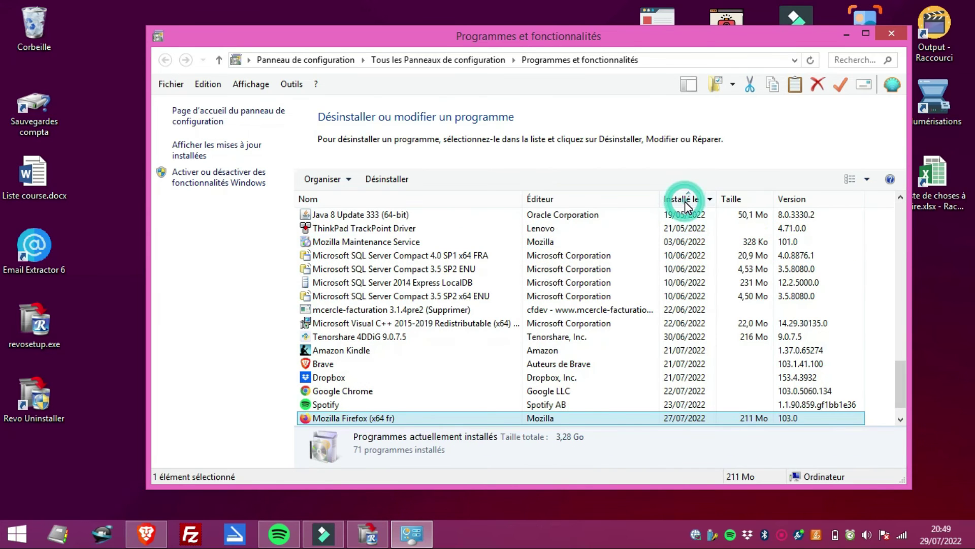
{"action": "left_click", "coordinate": [685, 201]}
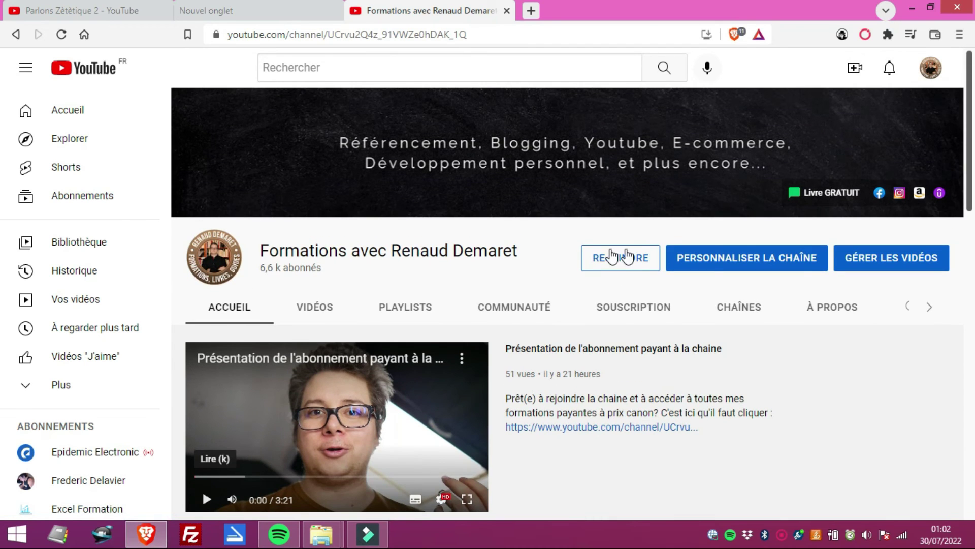
Step: In the Brave browser, review the YouTube channel's paid membership offer, close it, and open the Livre GRATUIT link in the channel banner
{"action": "left_click", "coordinate": [622, 258]}
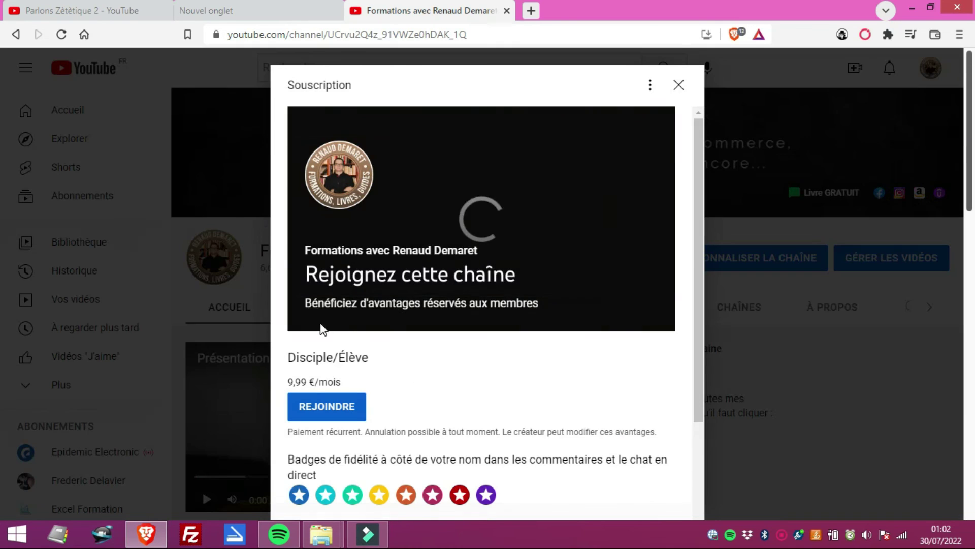
{"action": "scroll", "coordinate": [548, 366], "scroll_direction": "down", "scroll_amount": 2}
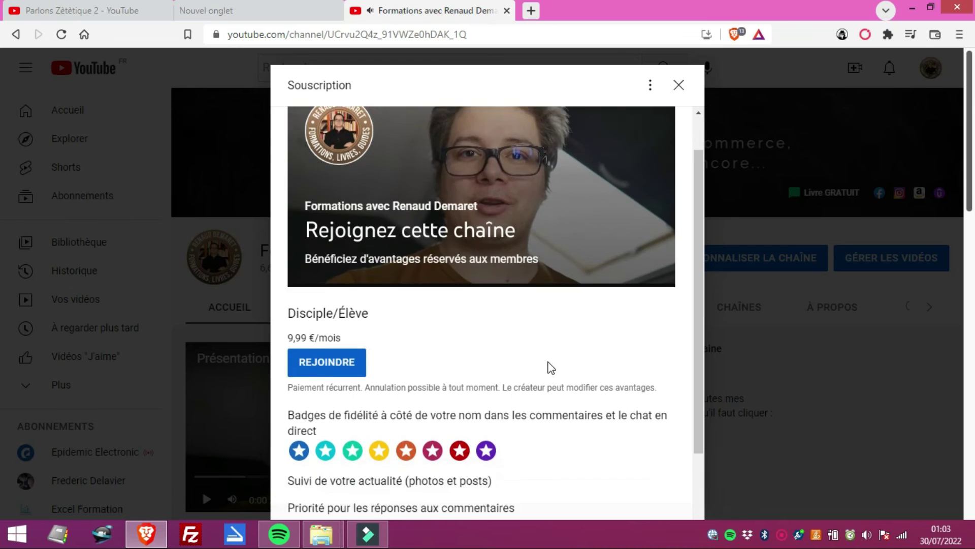
{"action": "scroll", "coordinate": [551, 367], "scroll_direction": "up", "scroll_amount": 1}
{"action": "scroll", "coordinate": [508, 379], "scroll_direction": "up", "scroll_amount": 1}
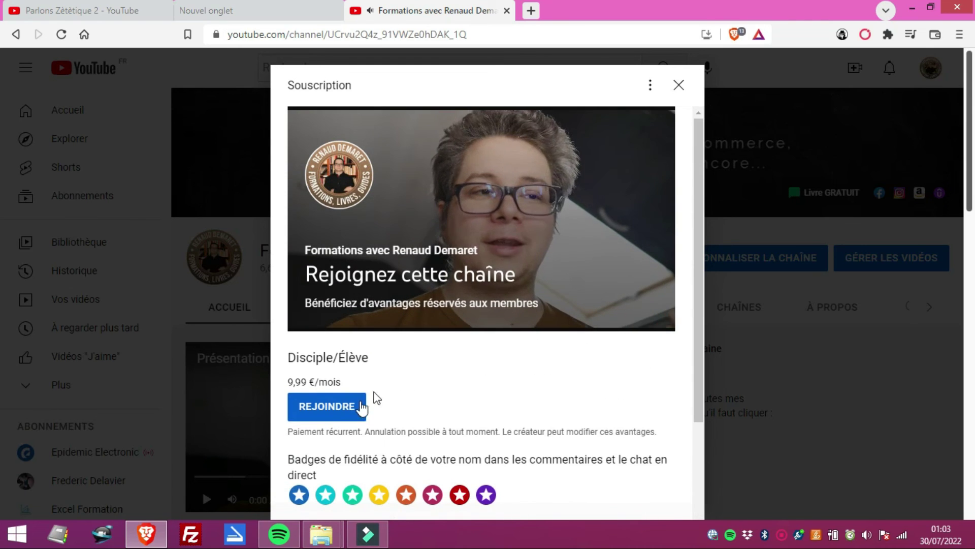
{"action": "left_click", "coordinate": [320, 410]}
{"action": "left_click", "coordinate": [294, 77]}
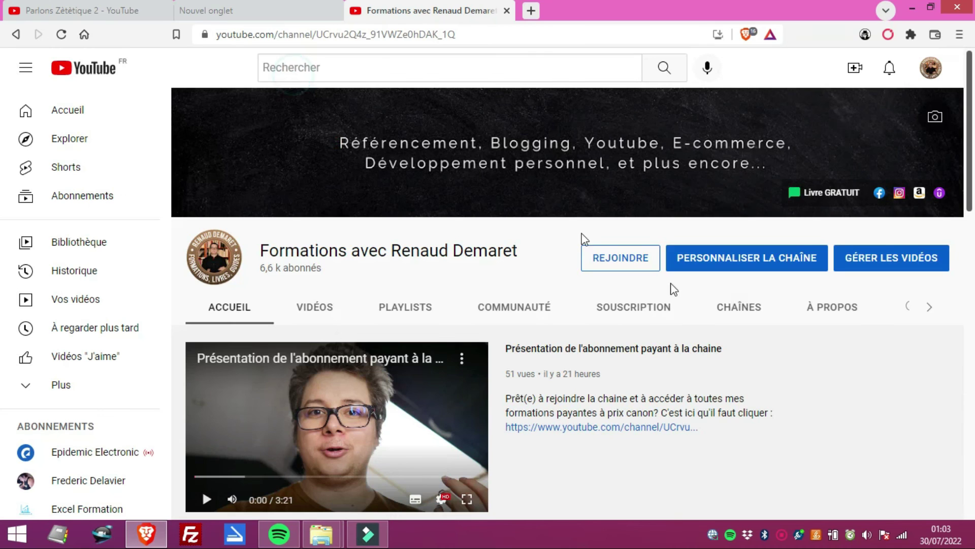
{"action": "left_click", "coordinate": [837, 197]}
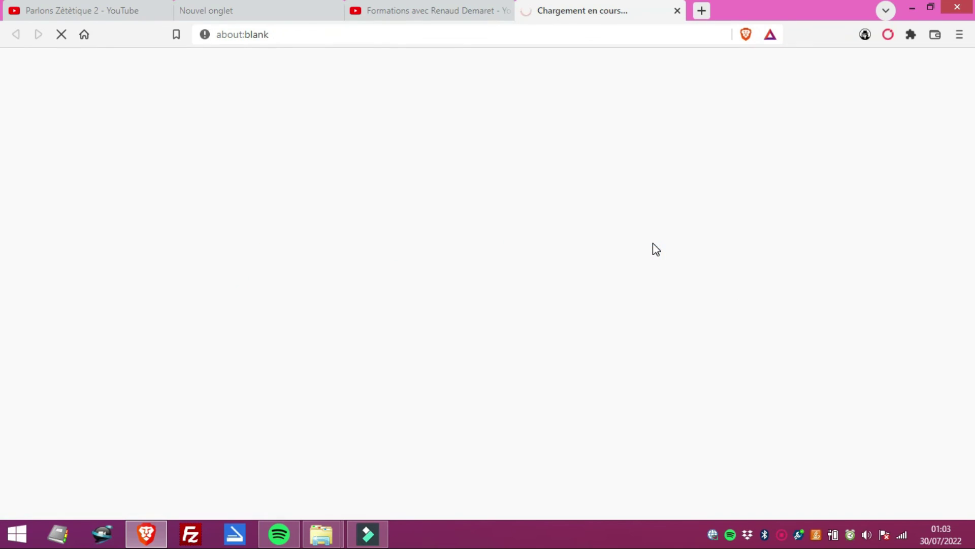